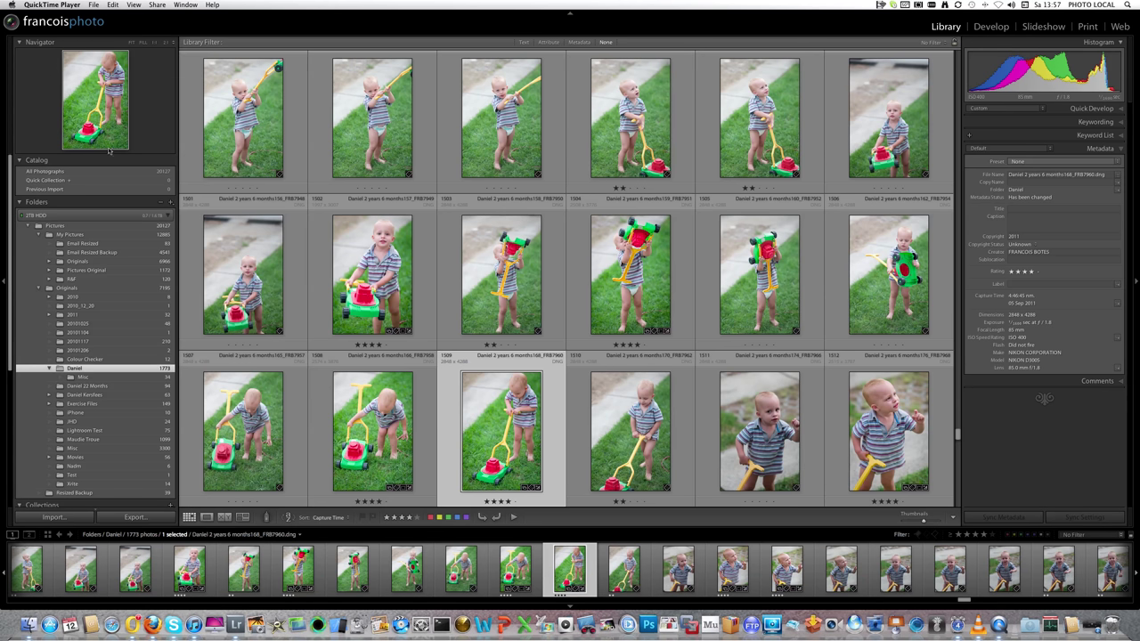
# Show the current photo in Loupe view at full screen and open Import (Ctrl+Shift+I)
pyautogui.click(143, 103)
pyautogui.press('e')
pyautogui.press('f')
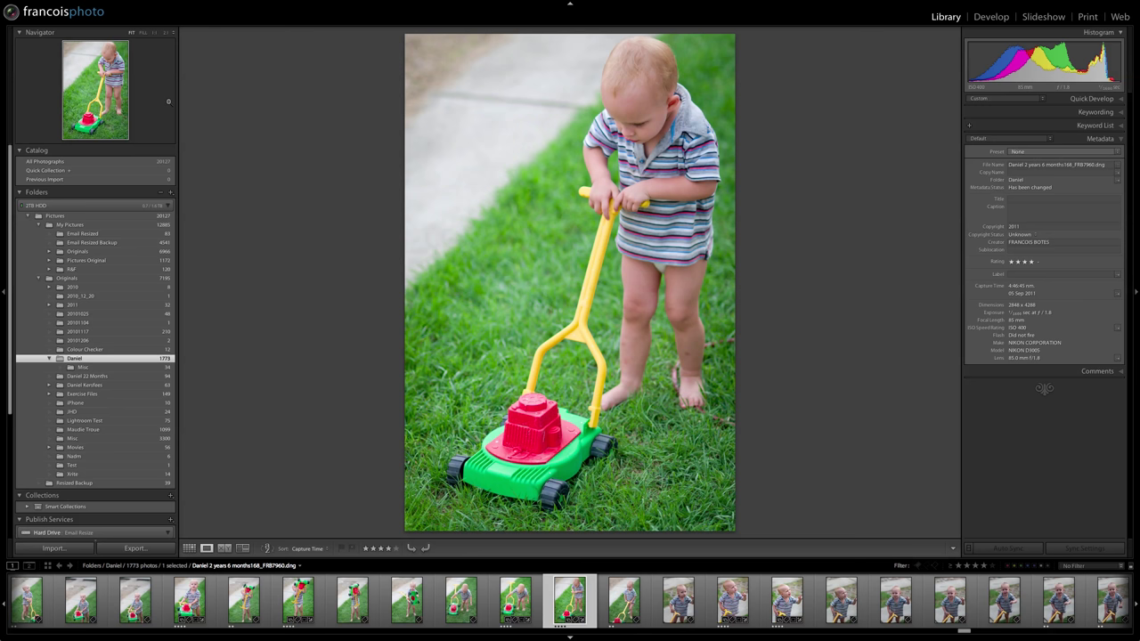
pyautogui.hotkey('ctrl', 'shift', 'i')
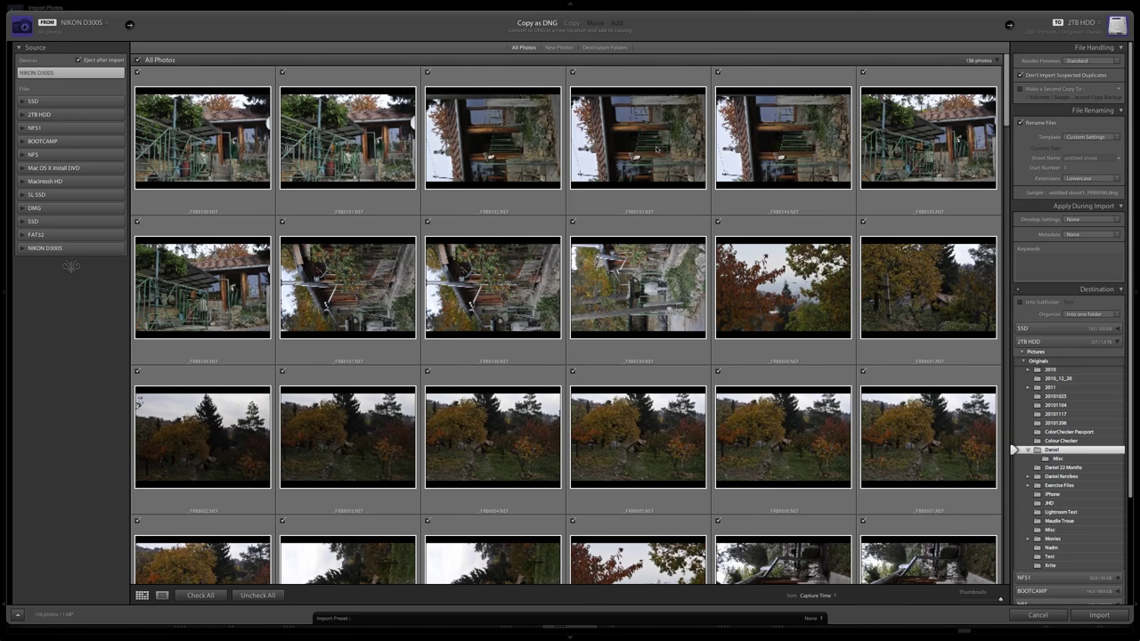
# Uncheck all photos, then mark the two baby photos for import
pyautogui.click(257, 596)
pyautogui.scroll(-15, 468, 460)
pyautogui.scroll(-10, 469, 459)
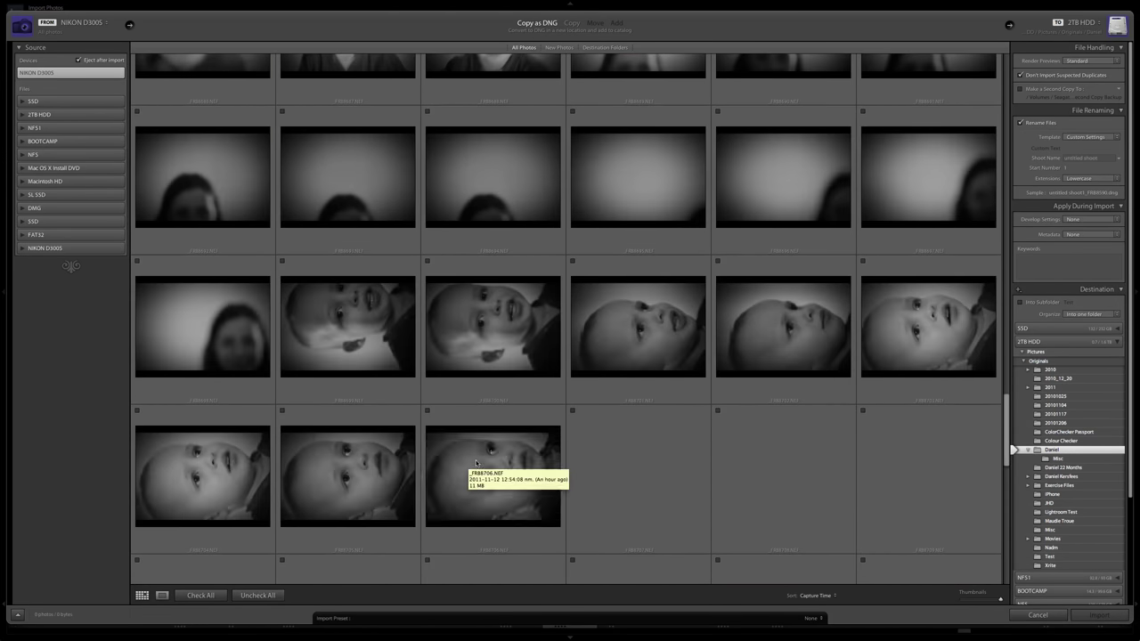
pyautogui.click(281, 261)
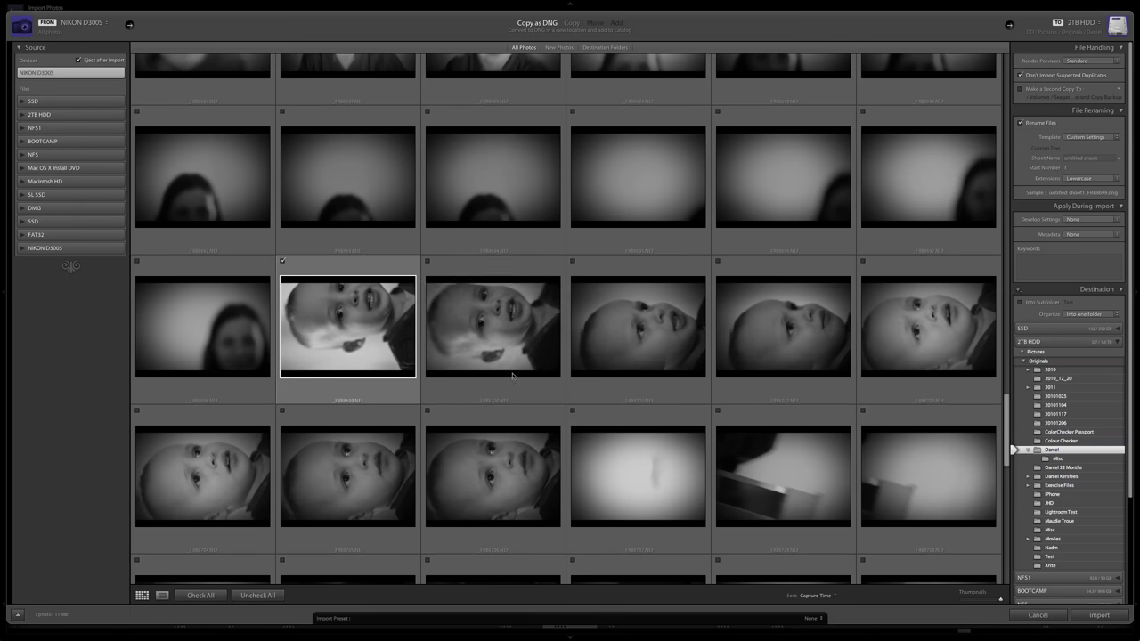
pyautogui.scroll(-3, 516, 377)
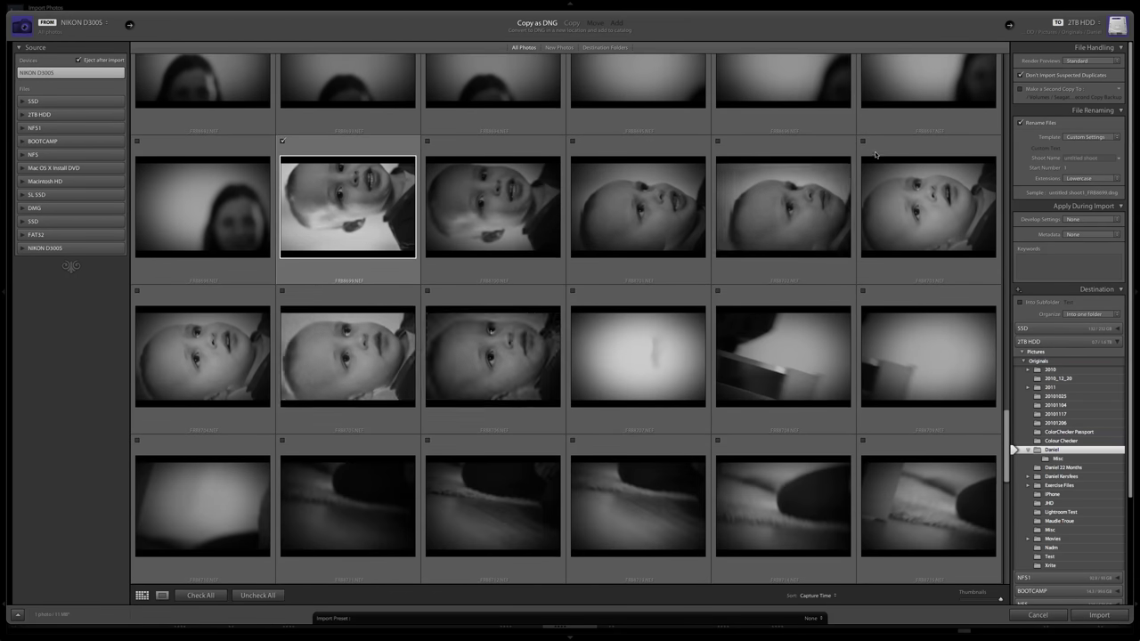
pyautogui.click(927, 209)
pyautogui.scroll(-10, 756, 277)
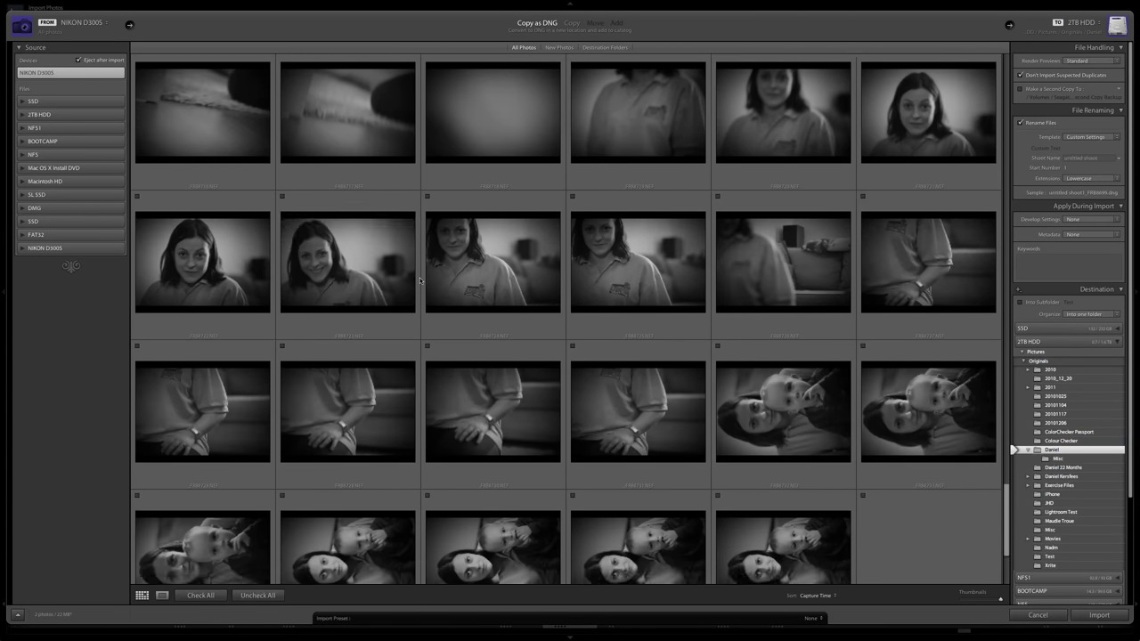
pyautogui.scroll(-3, 441, 313)
# Tick the remaining mother-and-child photos: five in one row and all six in the bottom row
pyautogui.click(428, 291)
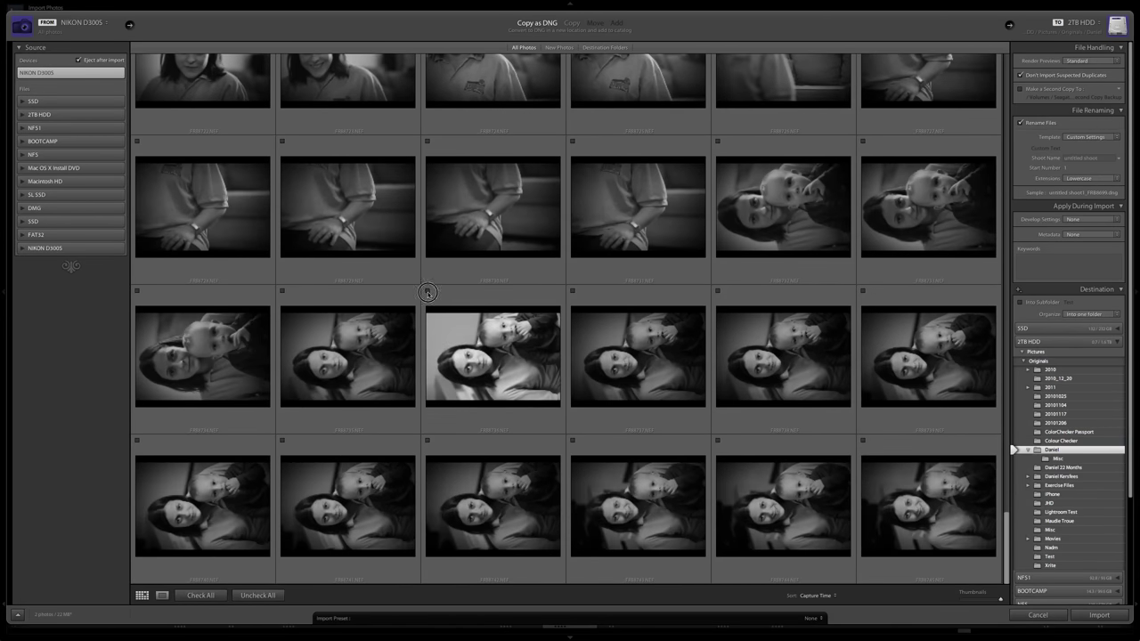
pyautogui.click(281, 290)
pyautogui.click(573, 291)
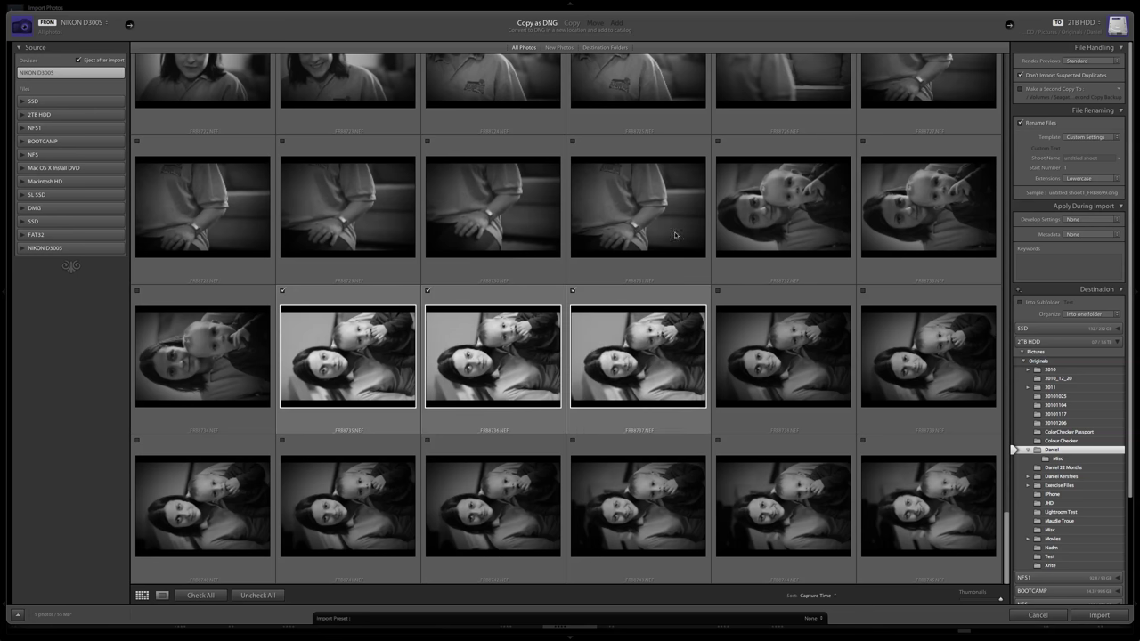
pyautogui.click(719, 290)
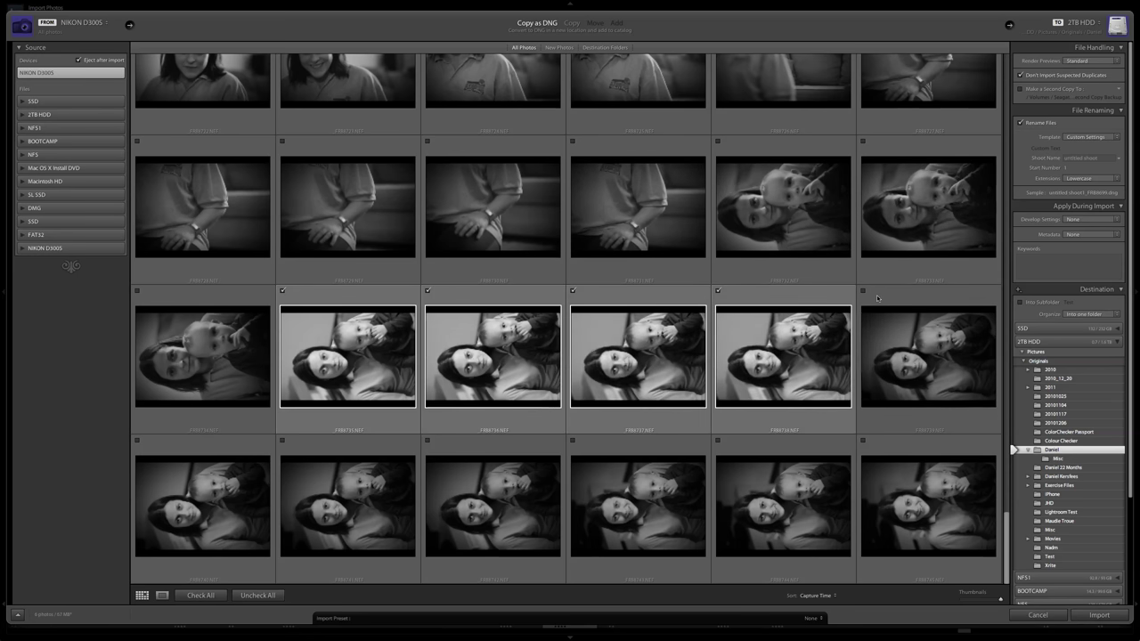
pyautogui.click(864, 290)
pyautogui.click(863, 440)
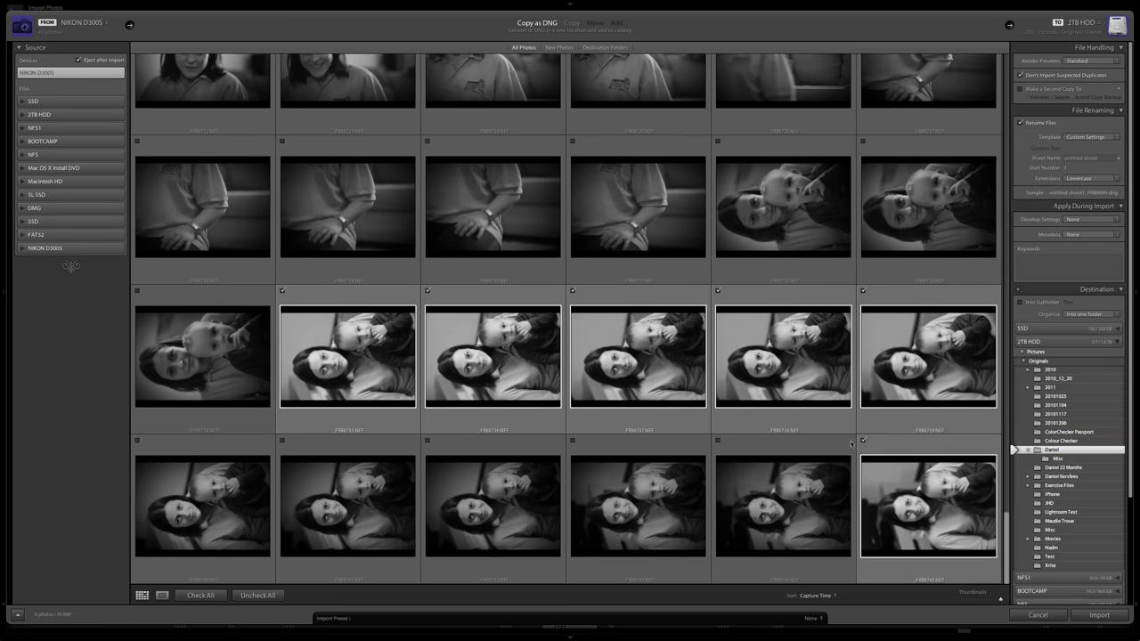
pyautogui.click(718, 440)
pyautogui.click(573, 440)
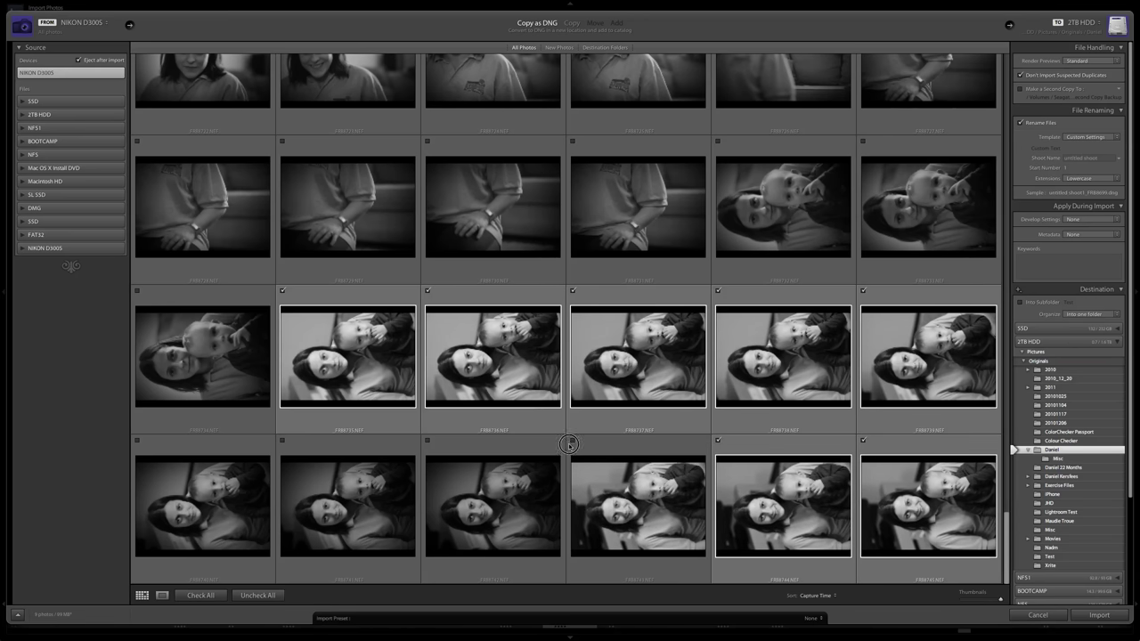
pyautogui.click(427, 440)
pyautogui.click(282, 440)
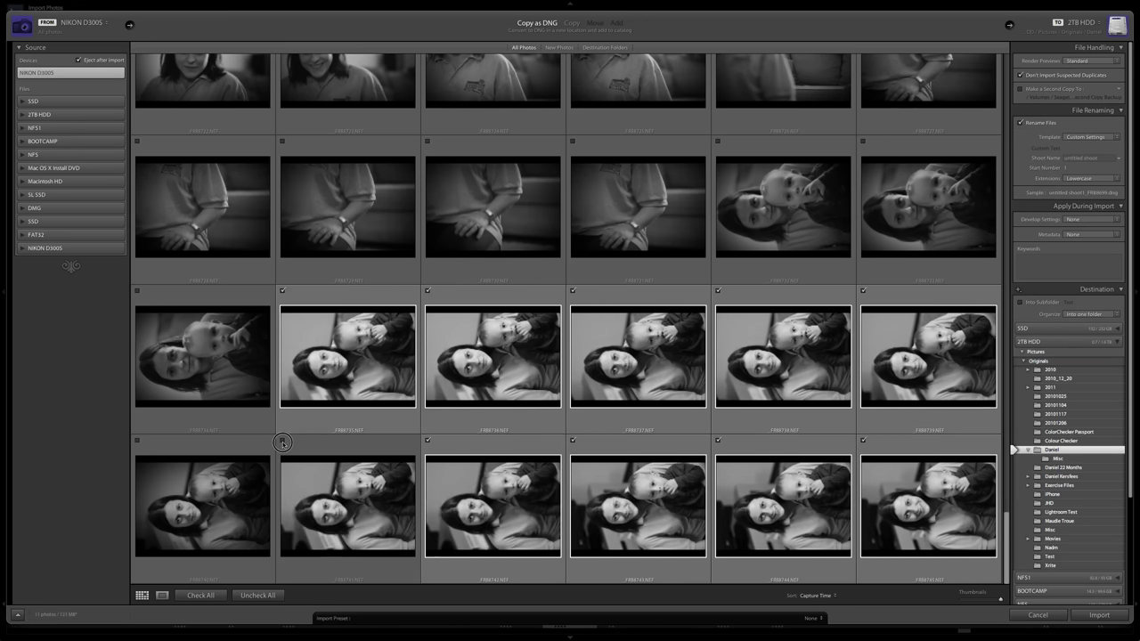
pyautogui.click(137, 440)
pyautogui.scroll(-2, 274, 408)
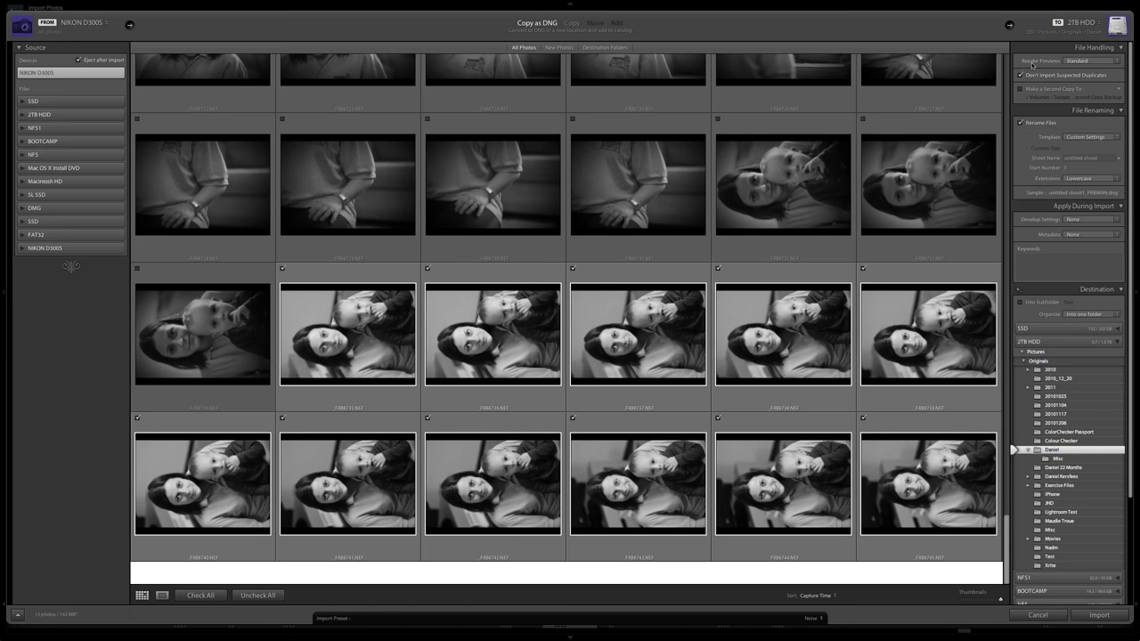
pyautogui.click(1088, 61)
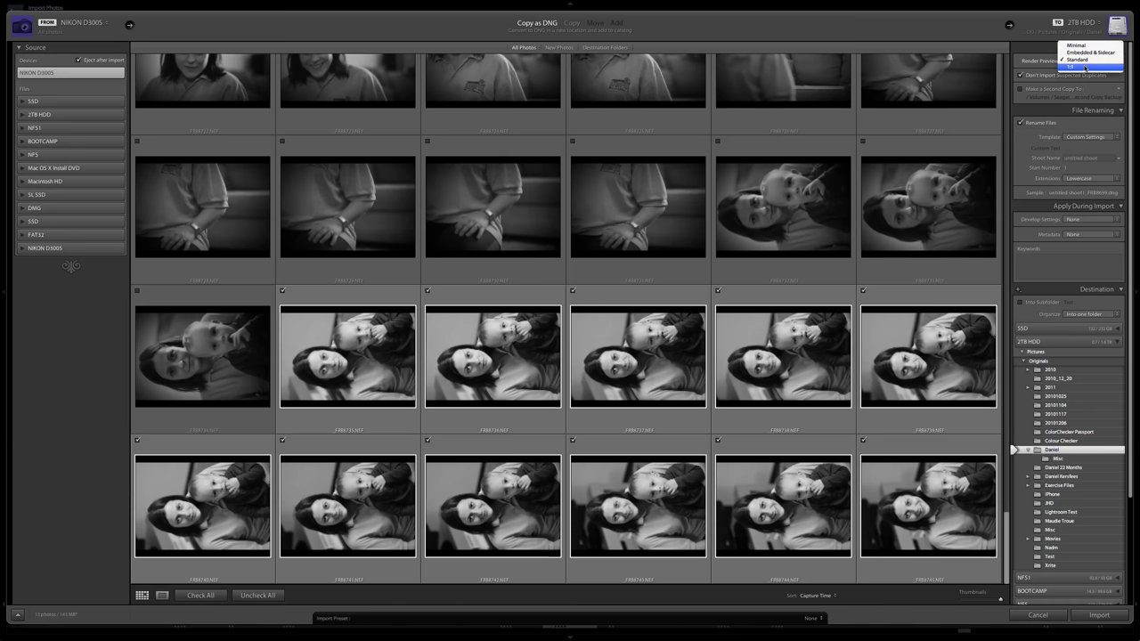
pyautogui.click(1089, 61)
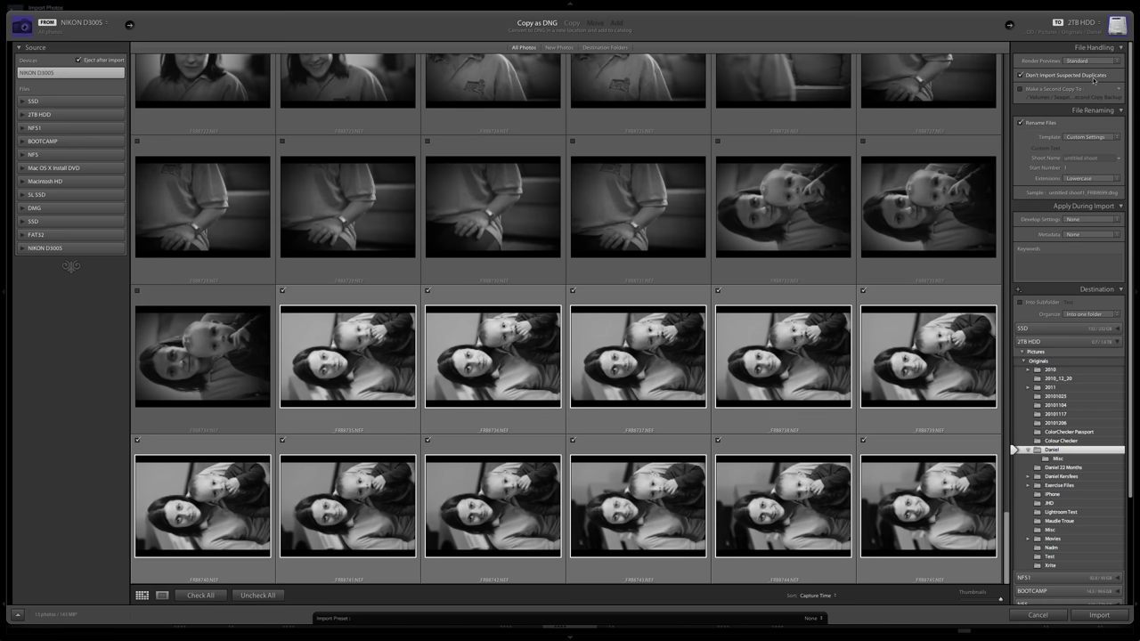
pyautogui.click(1021, 90)
pyautogui.click(1021, 90)
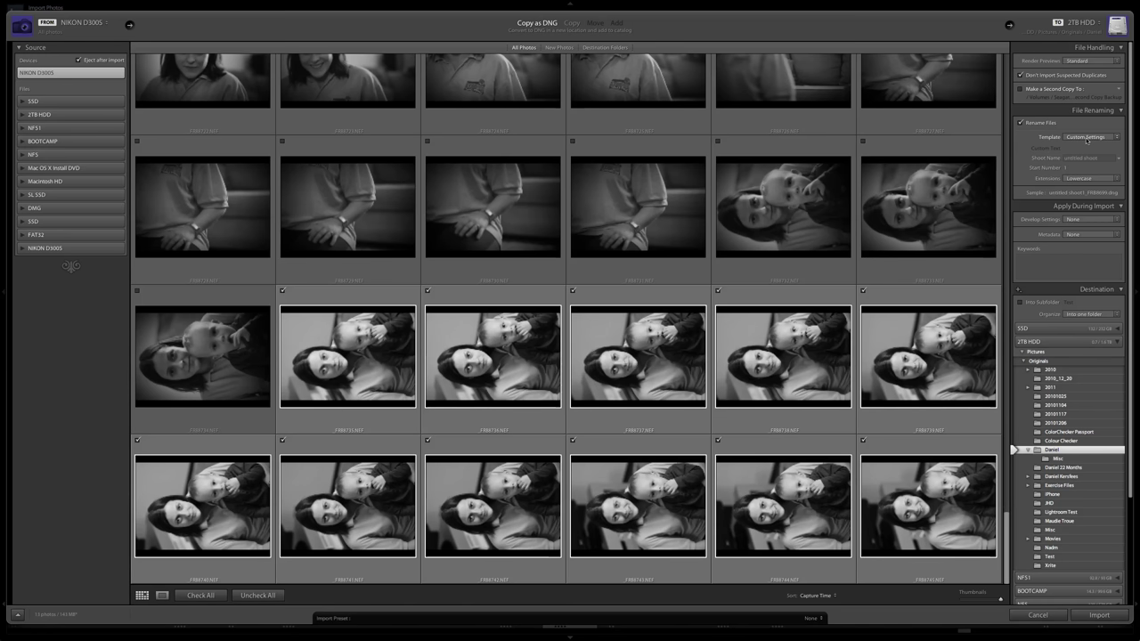
# Keep Custom Settings renaming with shoot name 'Kenny test', and leave Develop Settings at None
pyautogui.click(1087, 140)
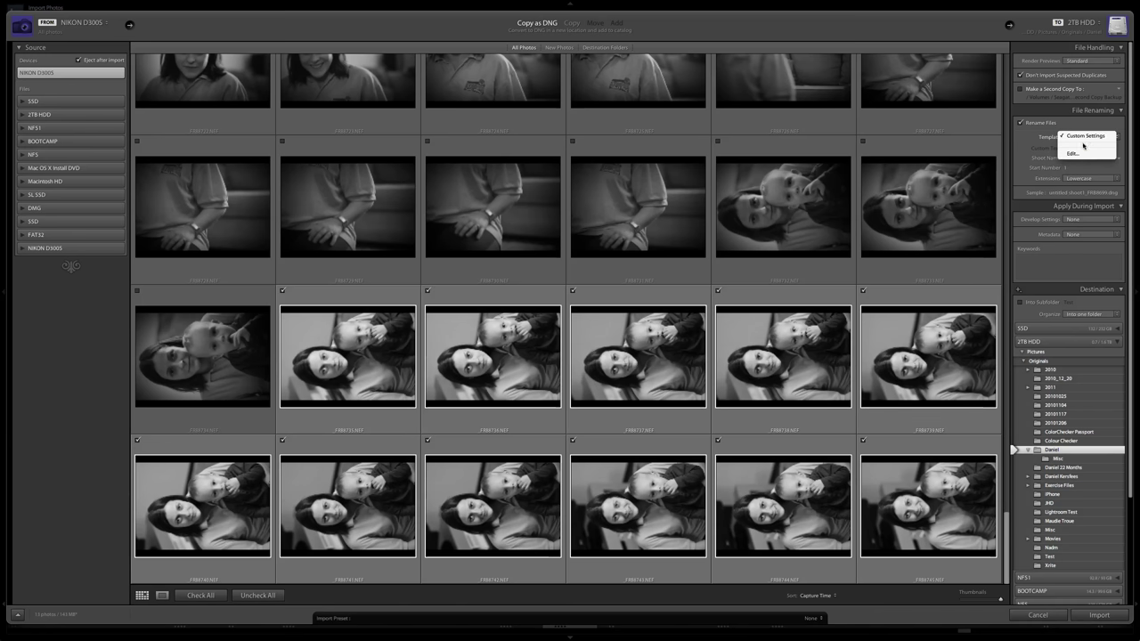
pyautogui.click(1085, 136)
pyautogui.click(1083, 158)
pyautogui.write('Kenn')
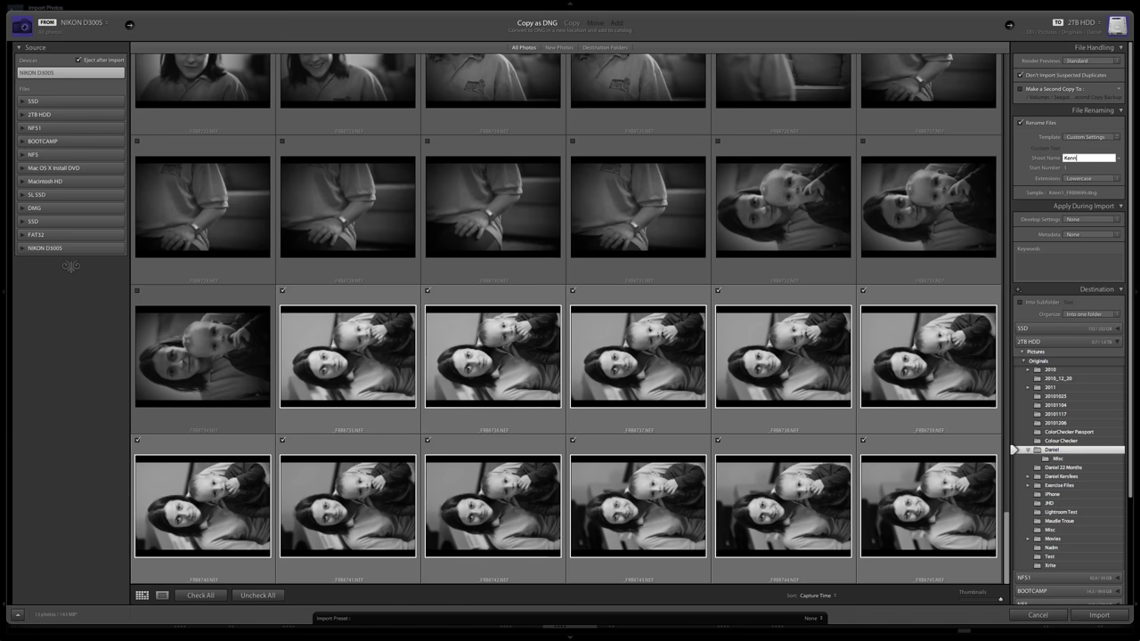
pyautogui.write('y test')
pyautogui.click(1085, 221)
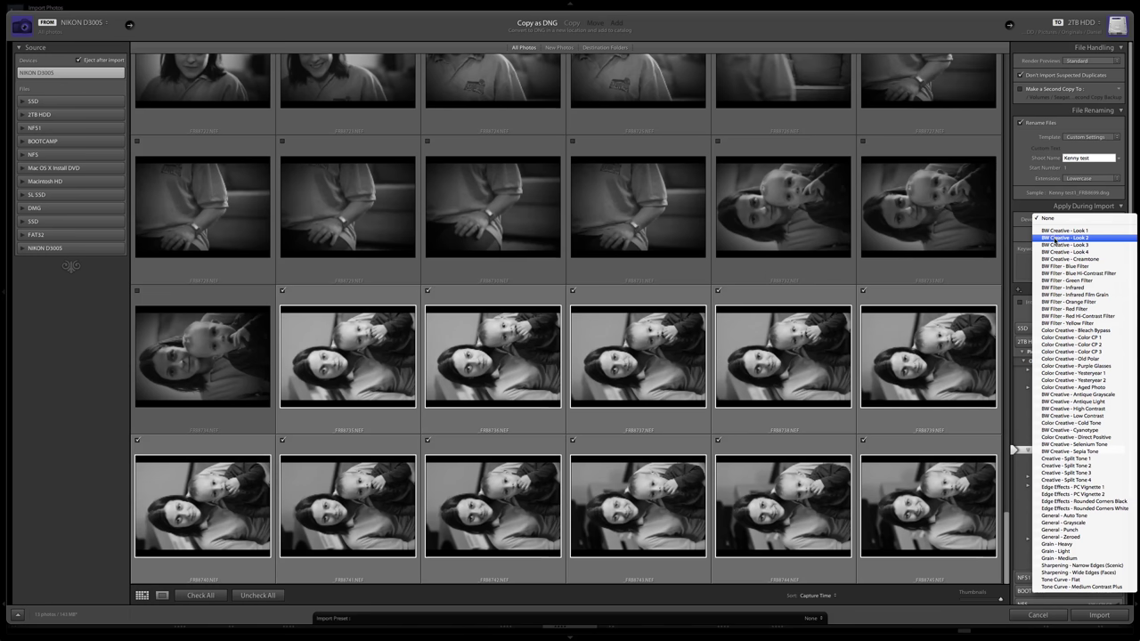
pyautogui.click(1025, 204)
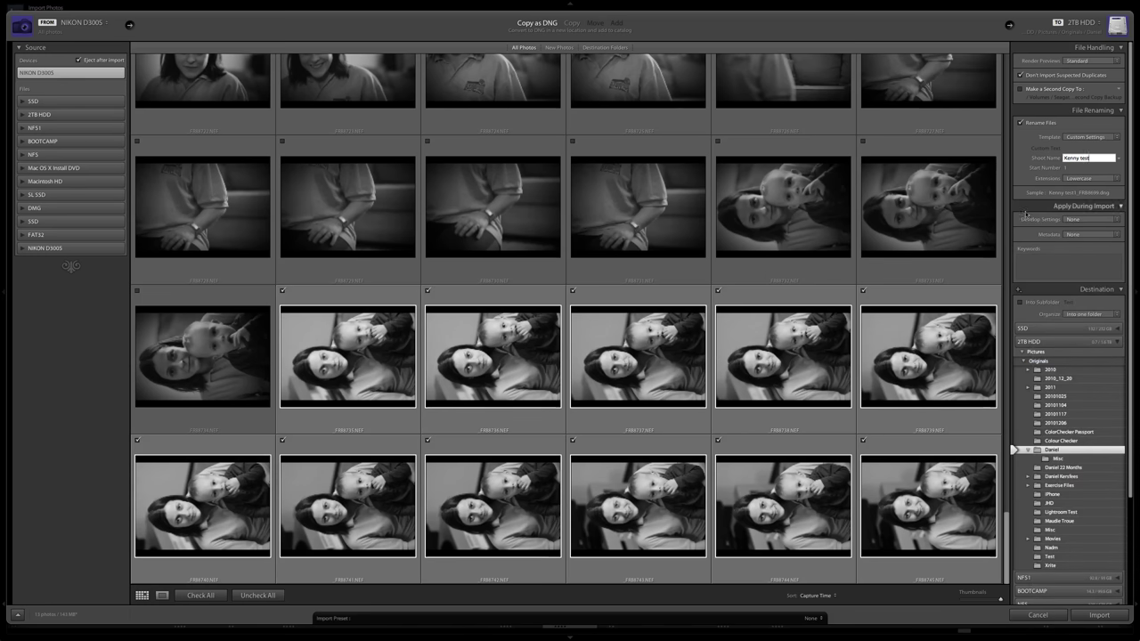
# Choose Edit Presets from the import Metadata dropdown, look through its fields, then click Done
pyautogui.click(1085, 235)
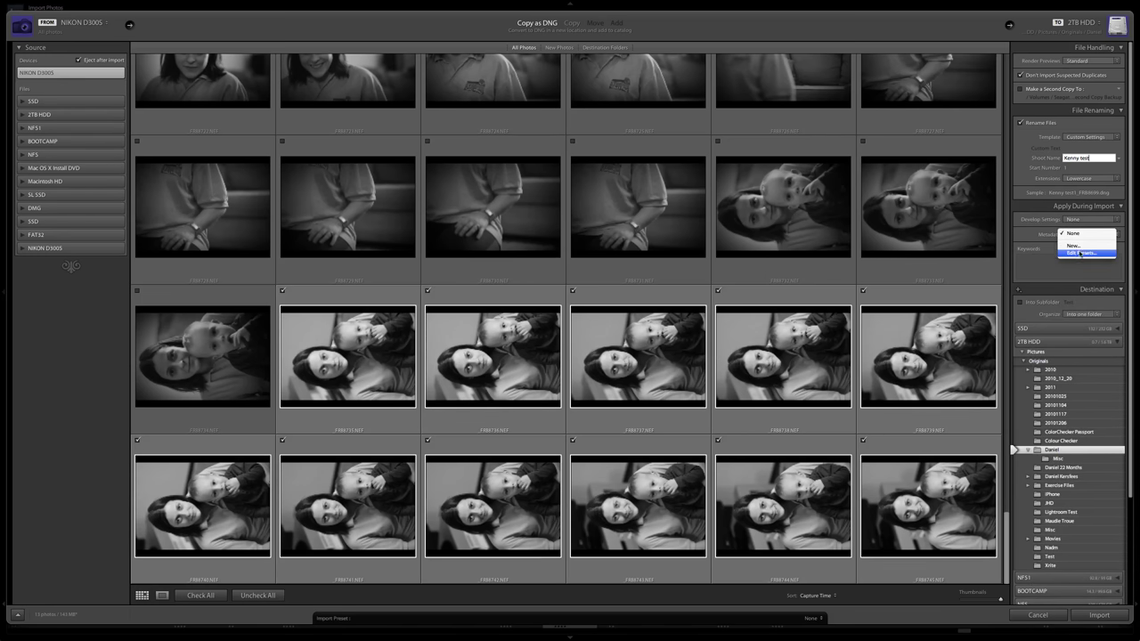
pyautogui.click(1079, 254)
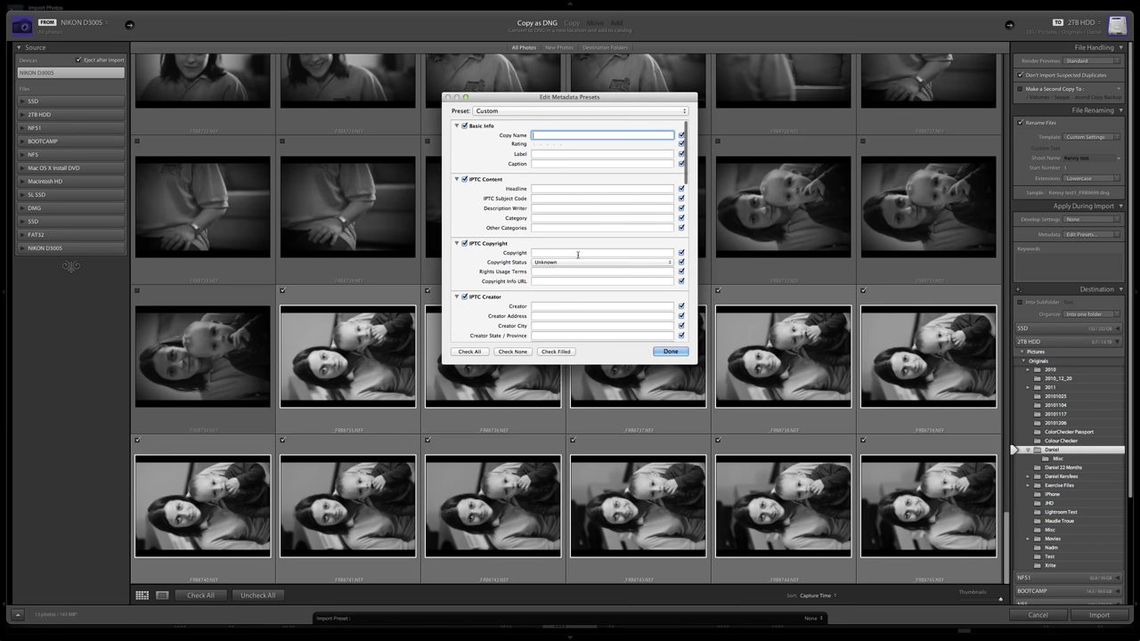
pyautogui.scroll(-1, 587, 224)
pyautogui.scroll(-10, 587, 223)
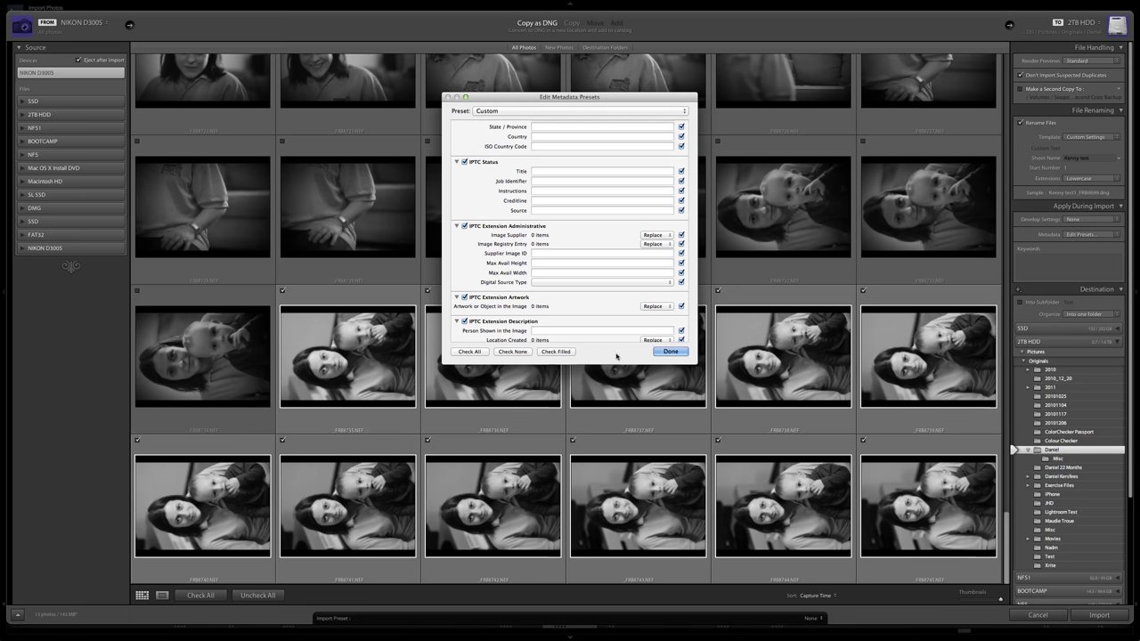
pyautogui.click(669, 352)
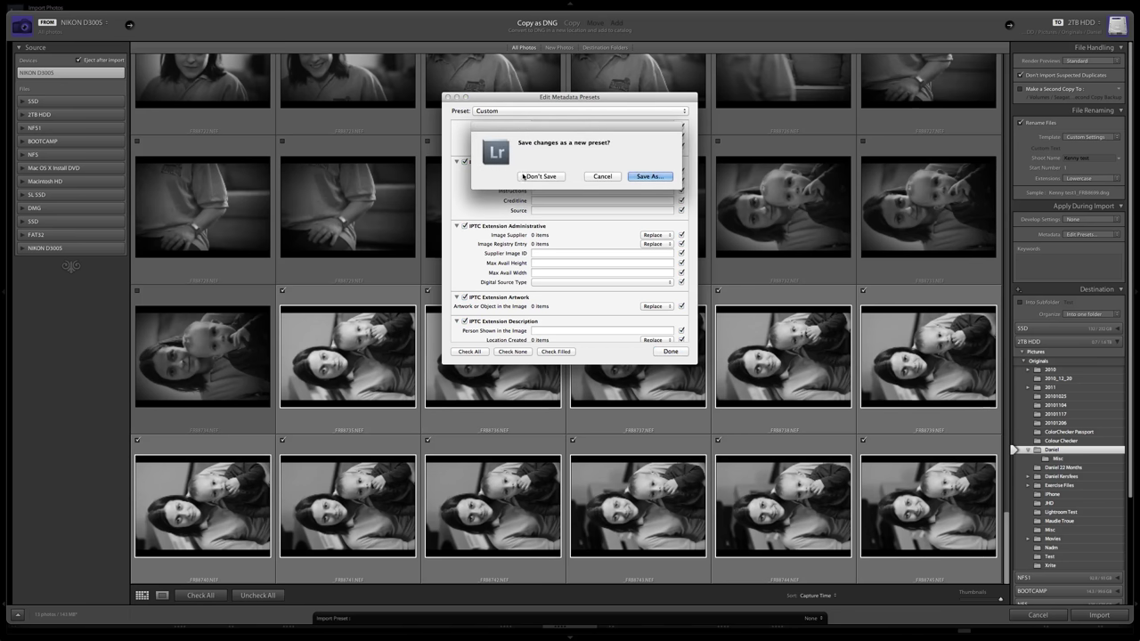
# Discard the preset changes, add keywords 'Kenny, Black Label Test', and pick the Test destination folder
pyautogui.click(525, 177)
pyautogui.click(1017, 269)
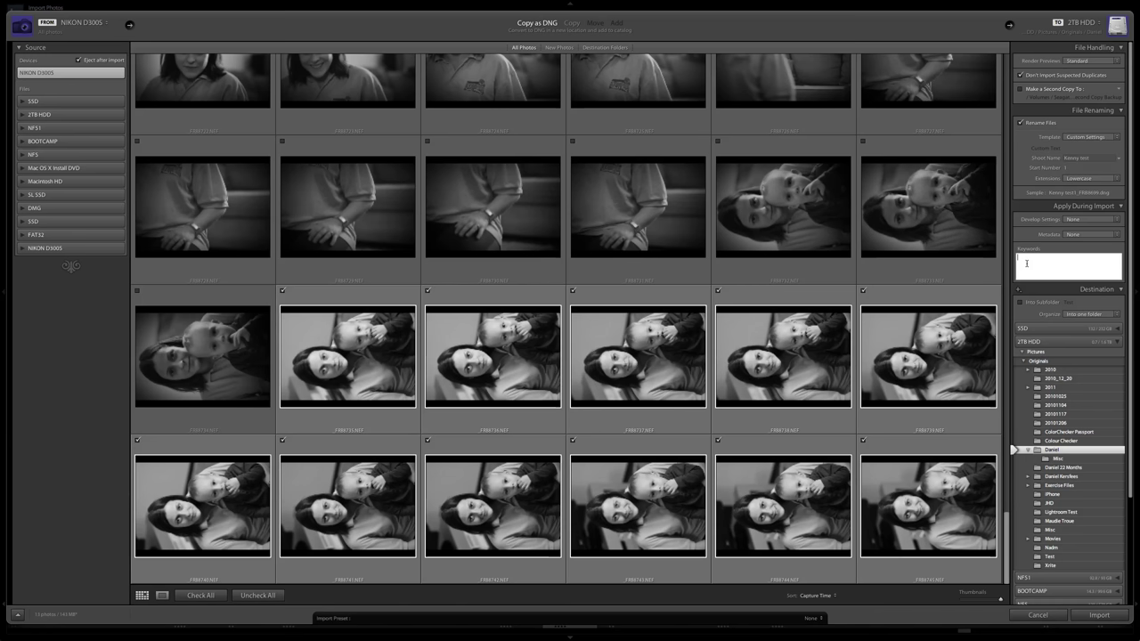
pyautogui.write('Kenny, Black Label Test')
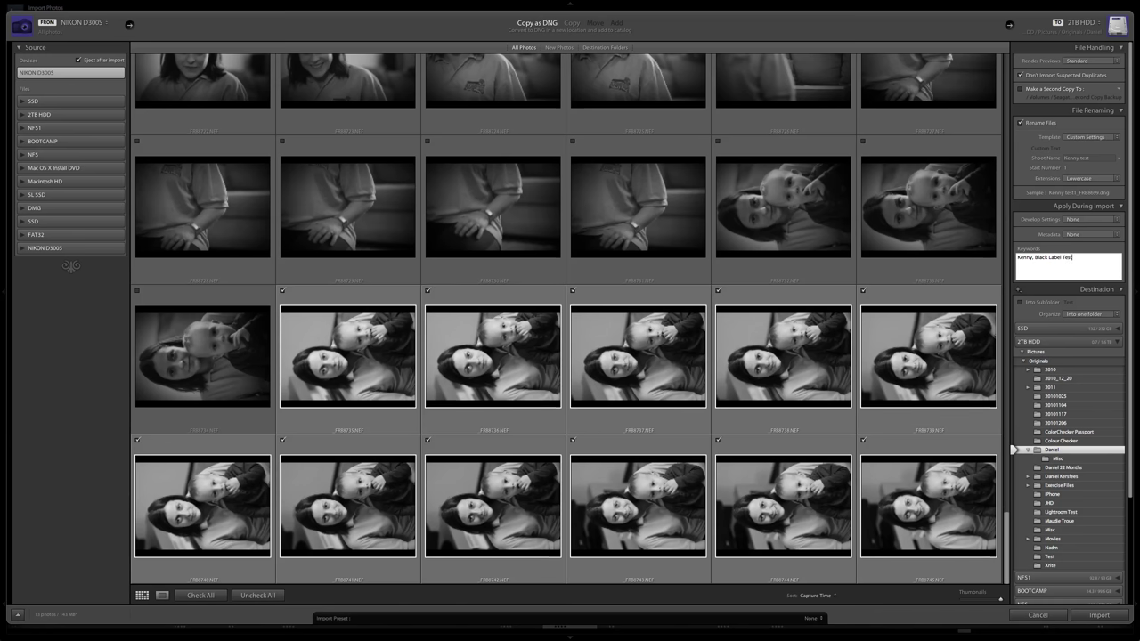
pyautogui.press('Return')
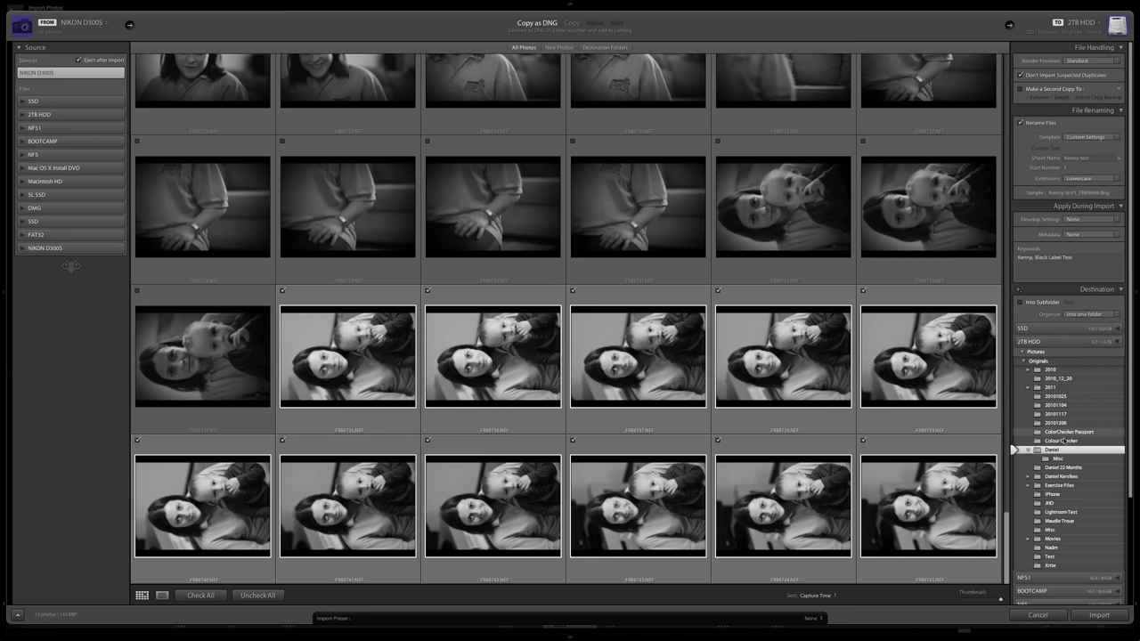
pyautogui.click(1055, 556)
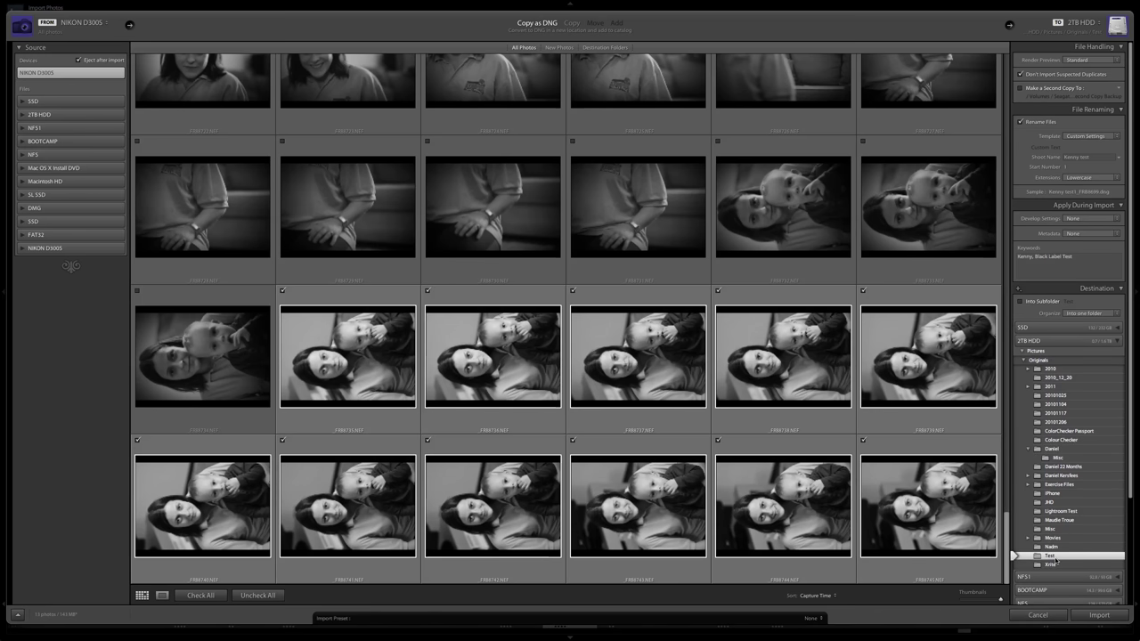
# Start importing the checked photos as DNG into the Test folder
pyautogui.click(1093, 614)
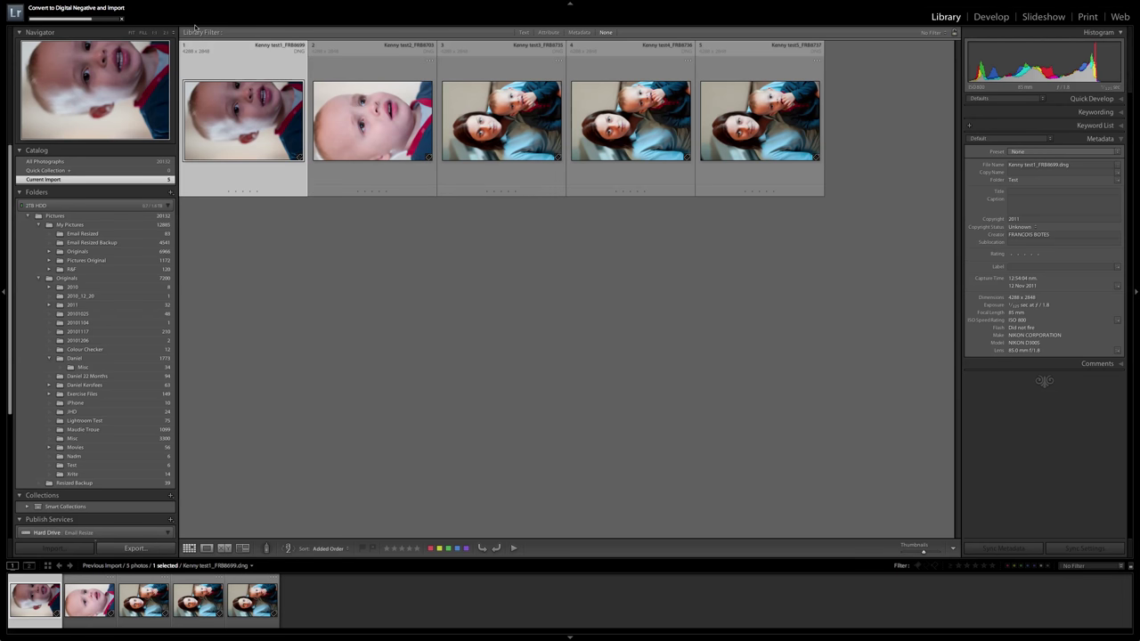
# Switch the Library Filter bar through Text and Attribute to Metadata columns
pyautogui.click(523, 33)
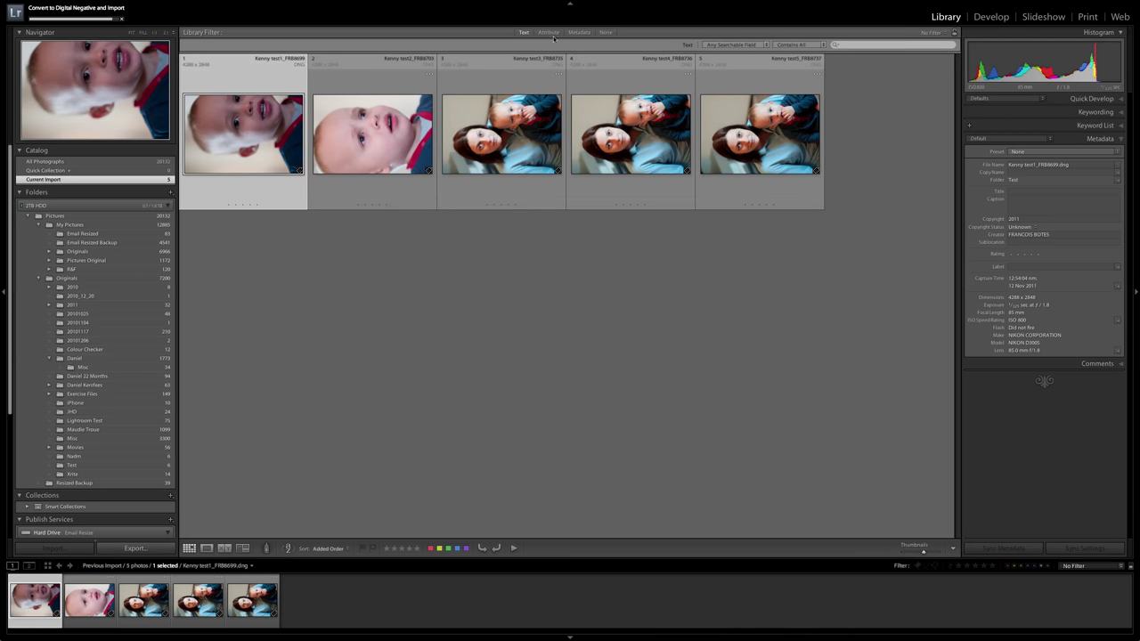
pyautogui.click(549, 33)
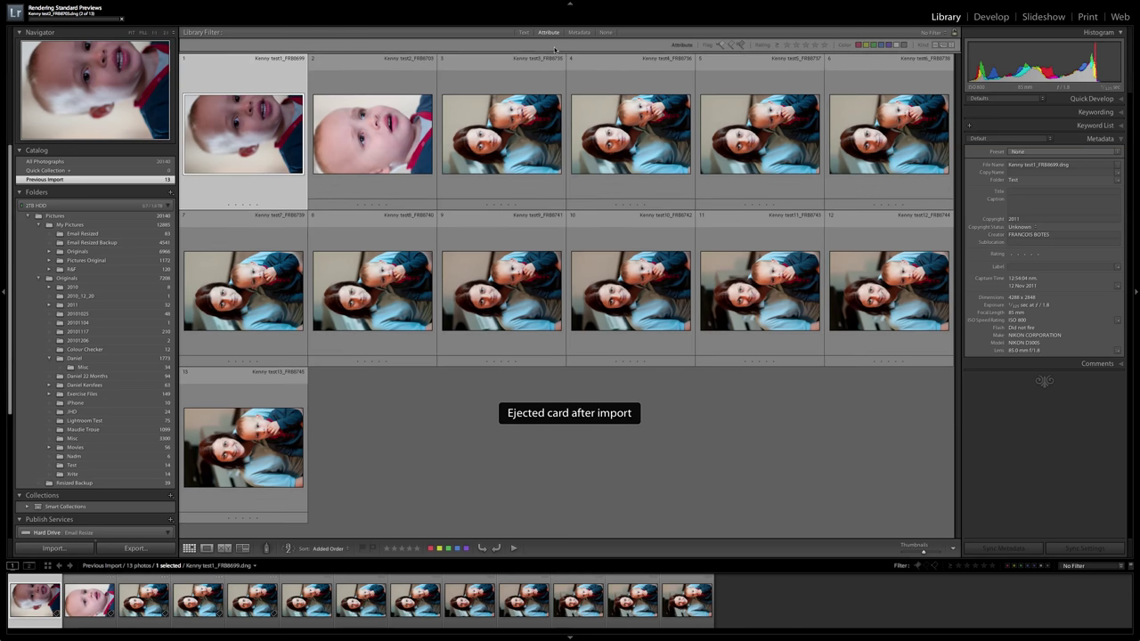
pyautogui.click(580, 33)
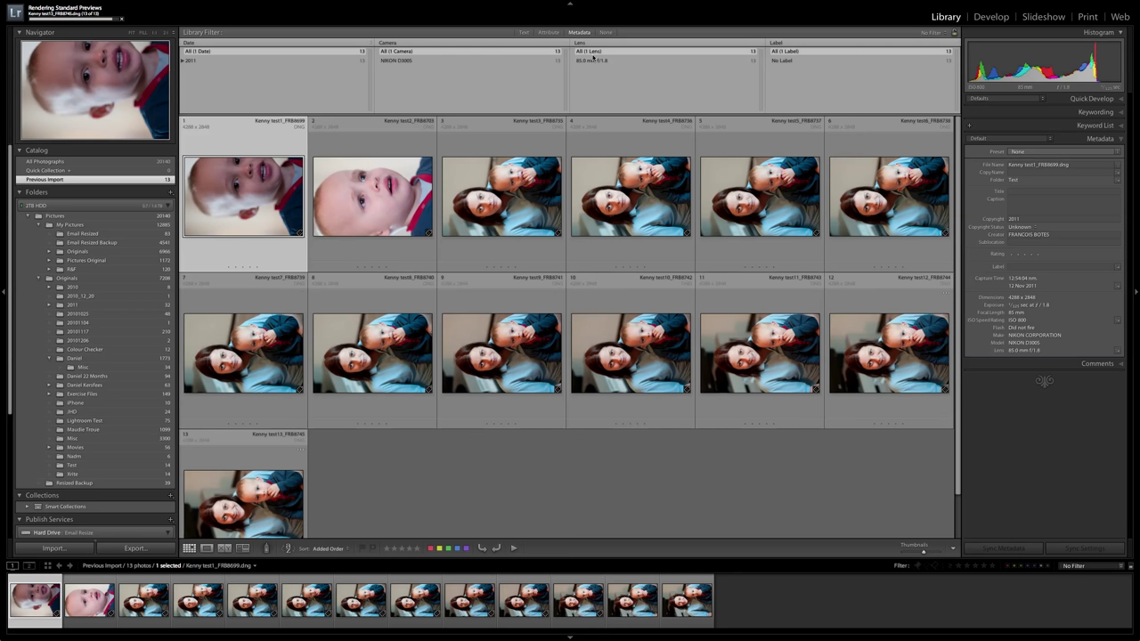
# Check the Date column choices, step through Attribute and Text, and set the filter to None
pyautogui.click(202, 41)
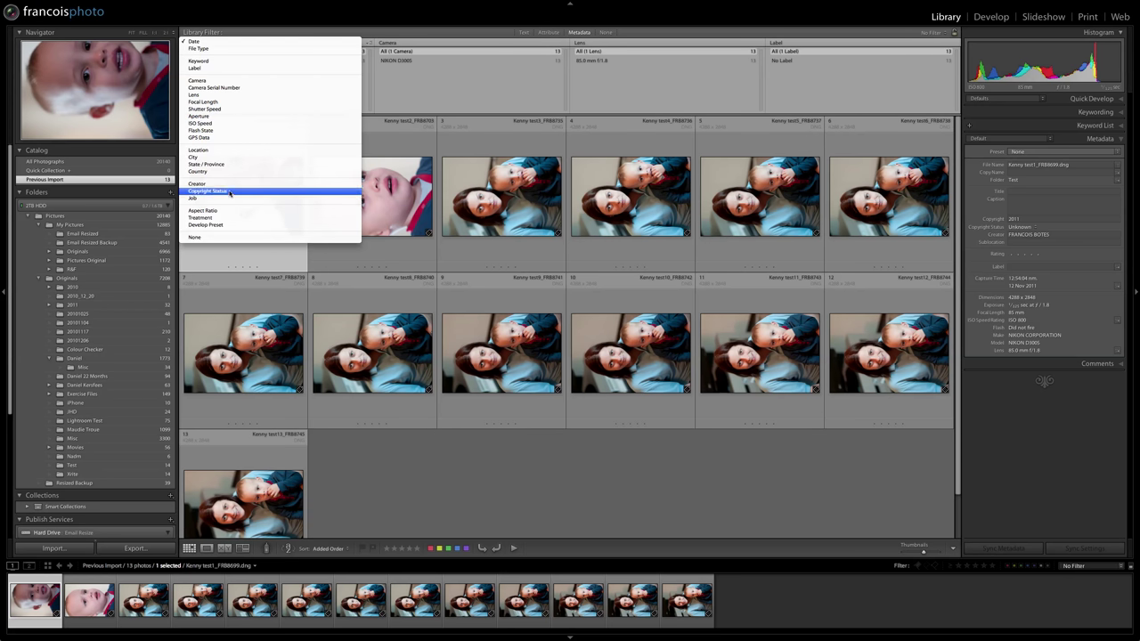
pyautogui.click(488, 26)
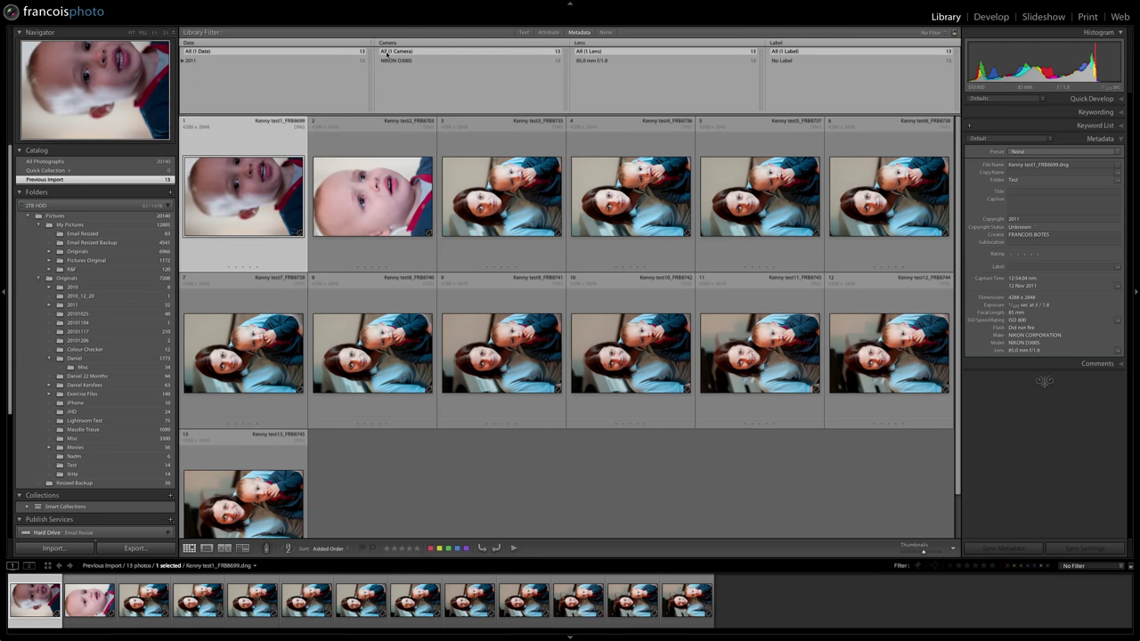
pyautogui.click(547, 33)
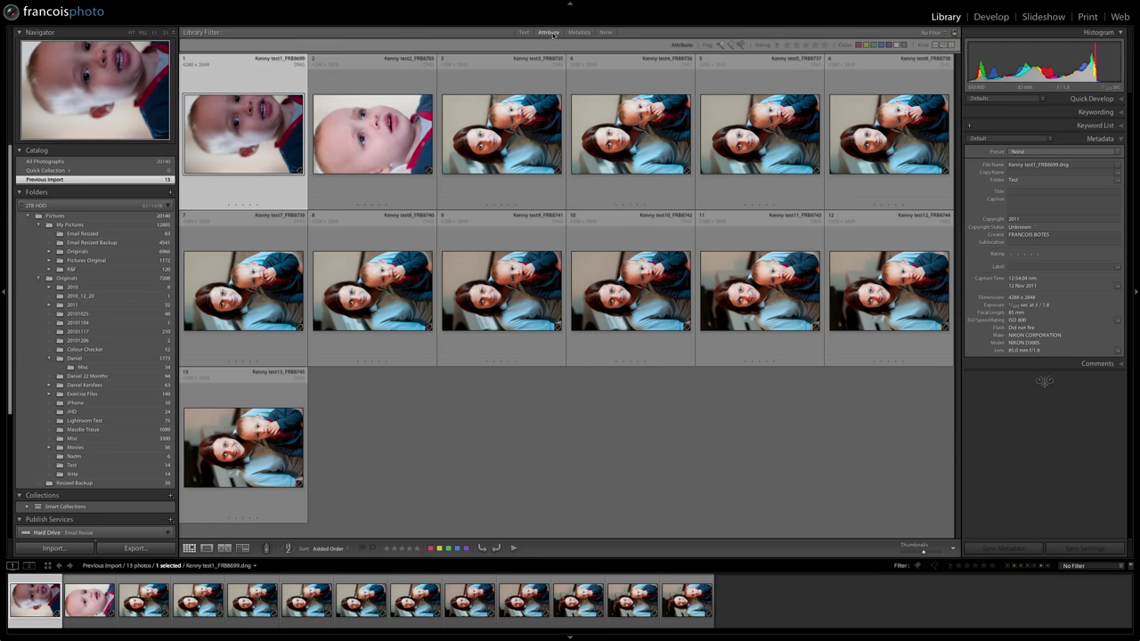
pyautogui.click(524, 32)
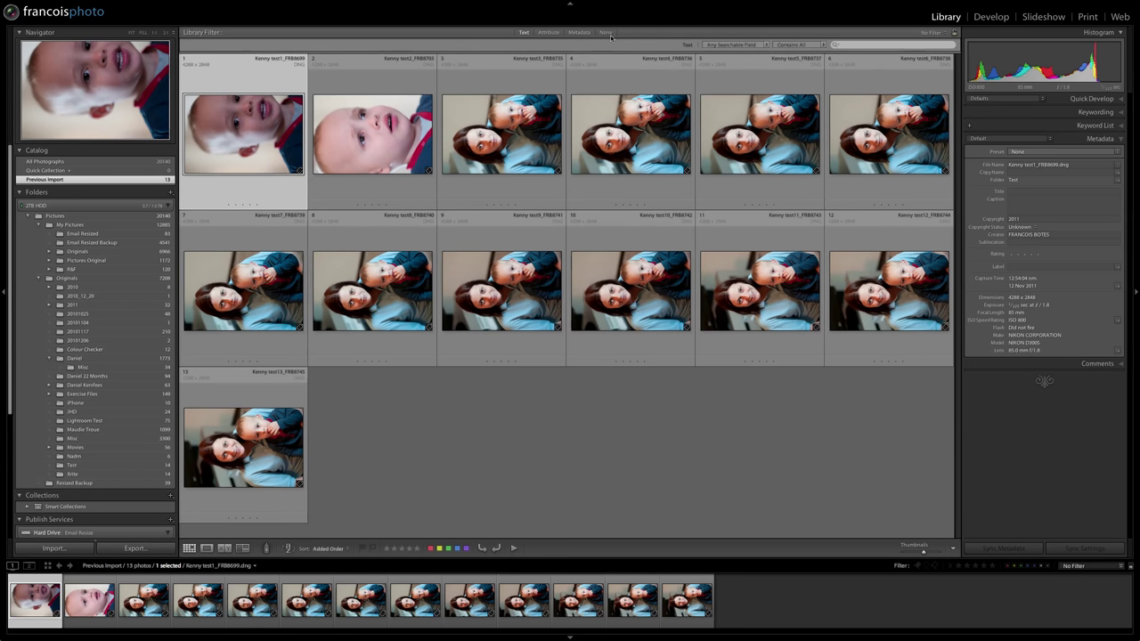
pyautogui.click(610, 34)
pyautogui.click(609, 34)
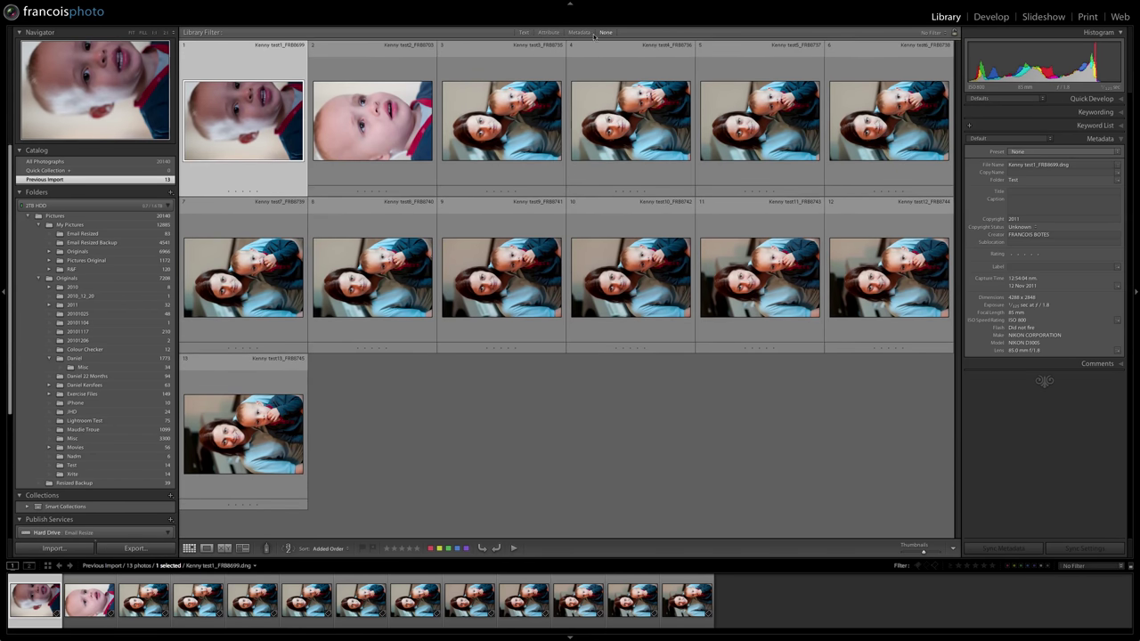
# Show the Text filter row, nudge thumbnail size, and cycle grid styles to Expanded Cells
pyautogui.click(524, 33)
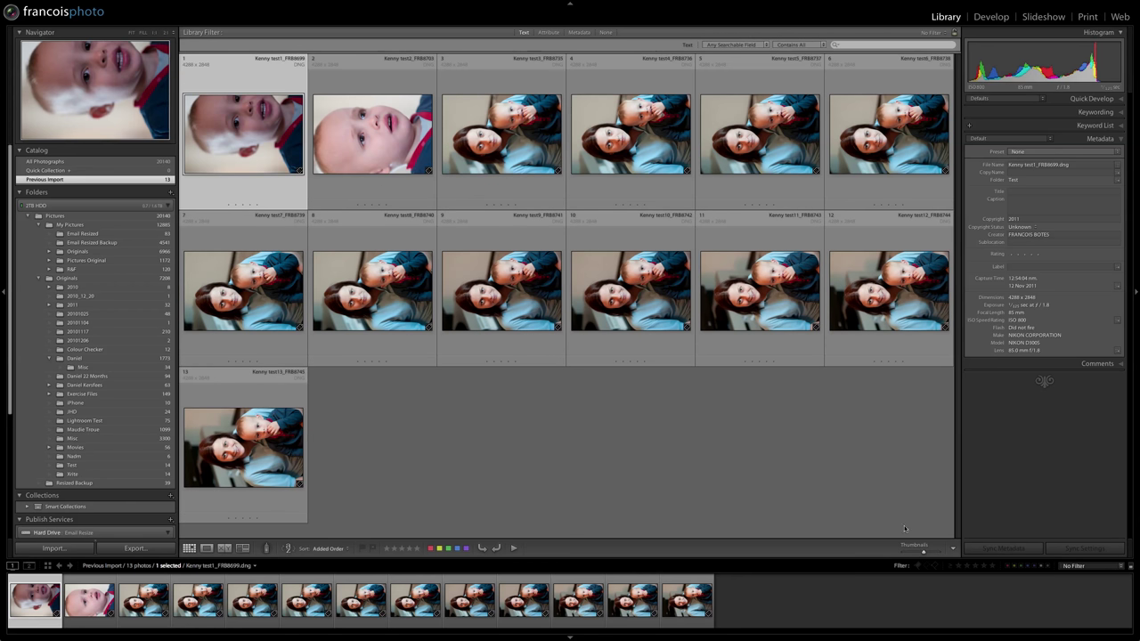
pyautogui.moveTo(924, 552); pyautogui.dragTo(927, 553)
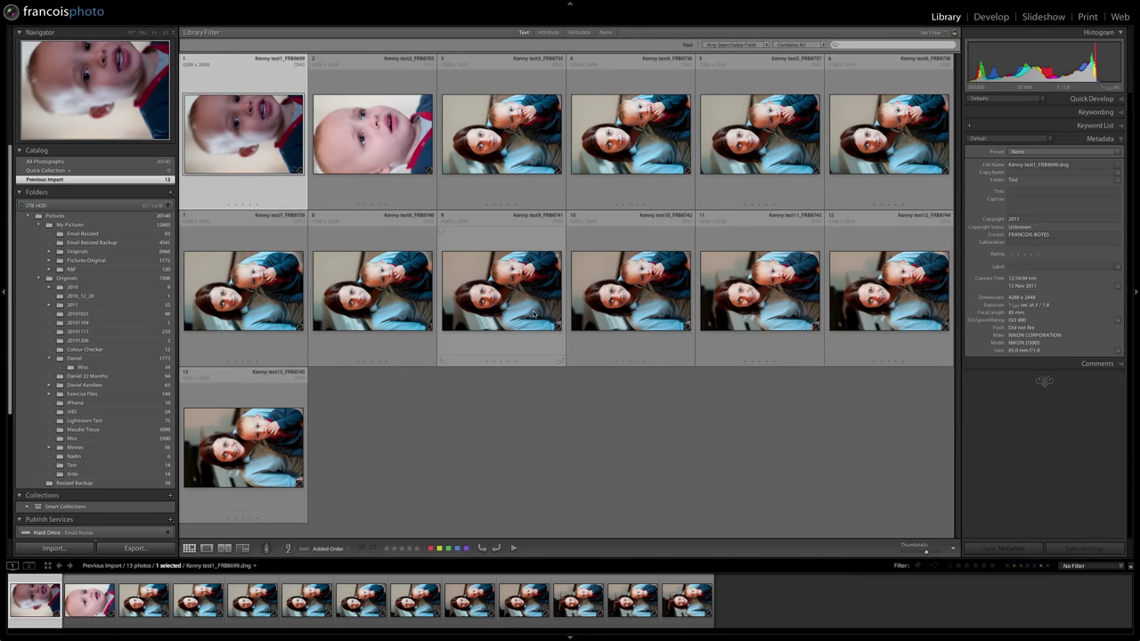
pyautogui.press('j')
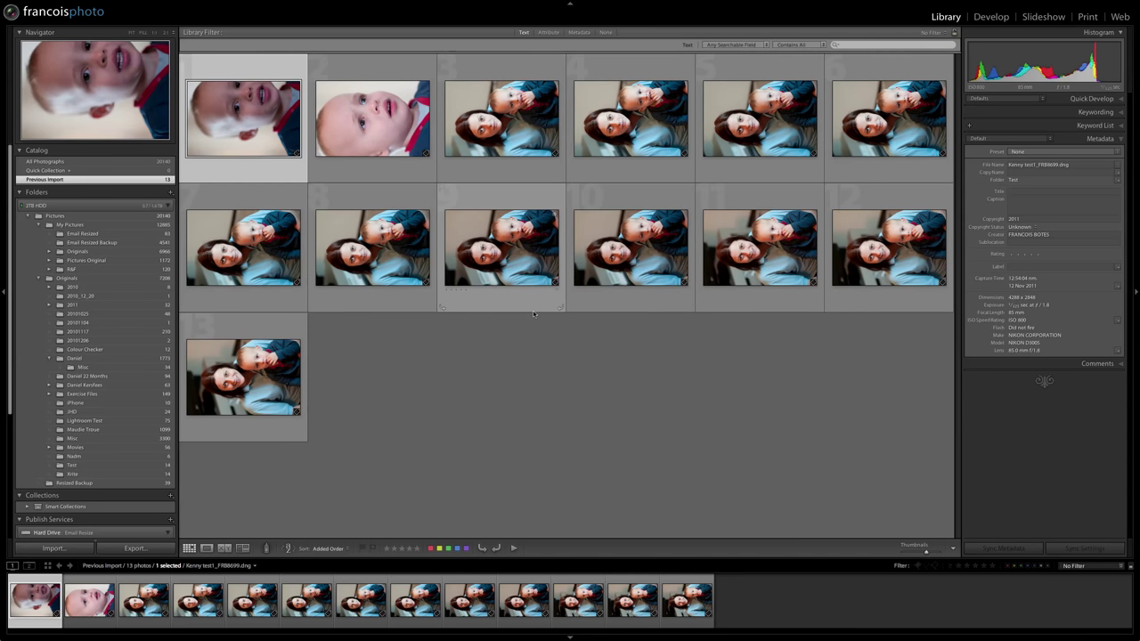
pyautogui.press('j')
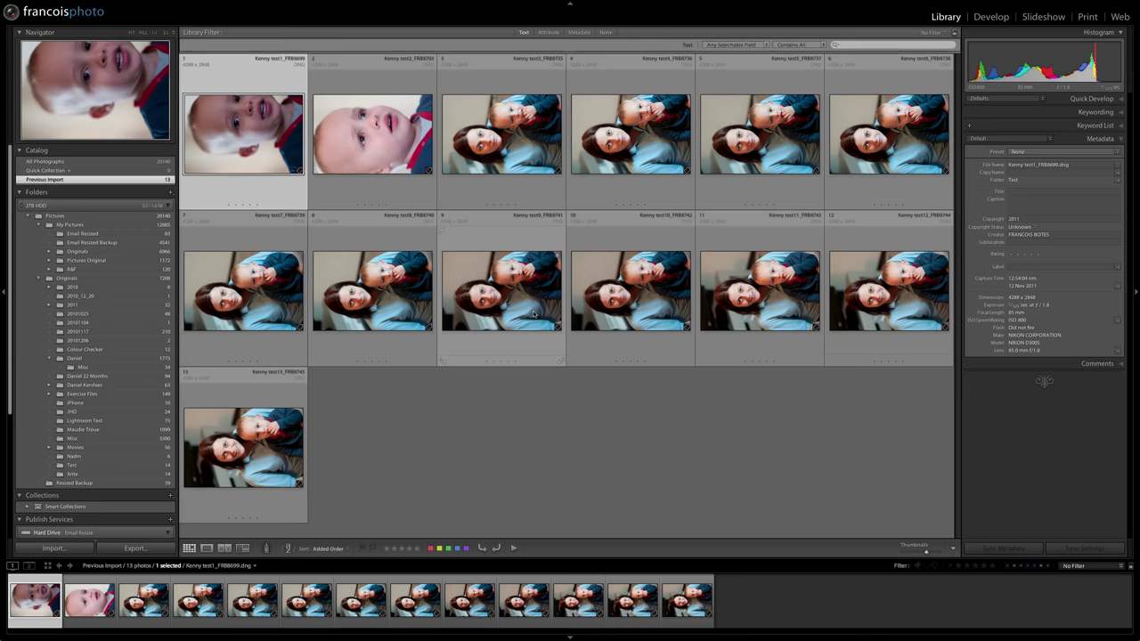
pyautogui.press('j')
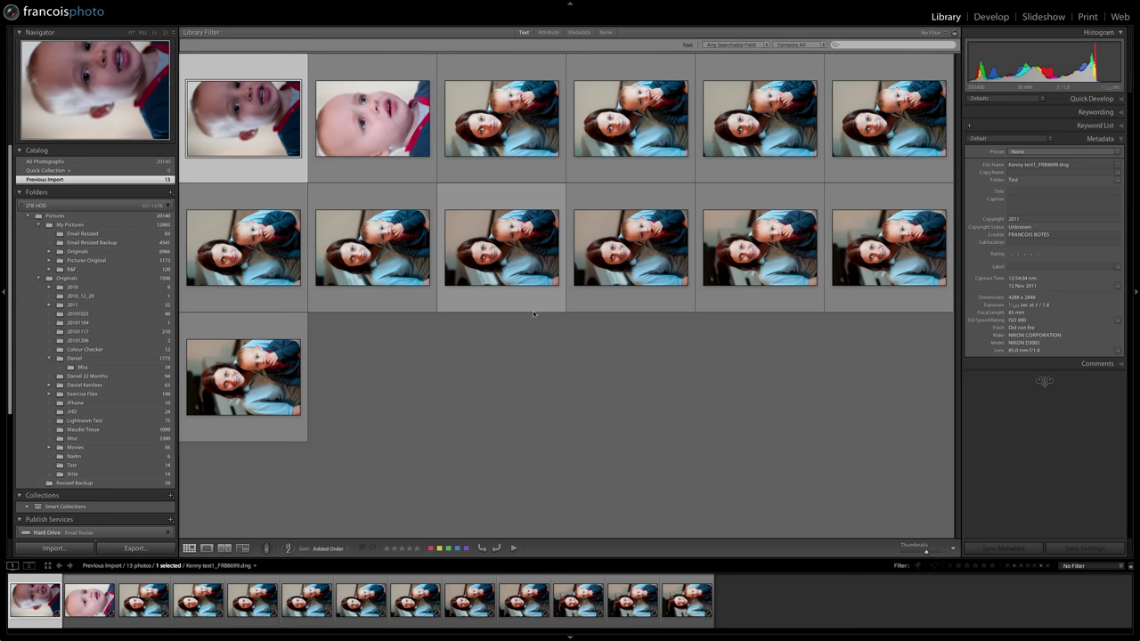
pyautogui.press('j')
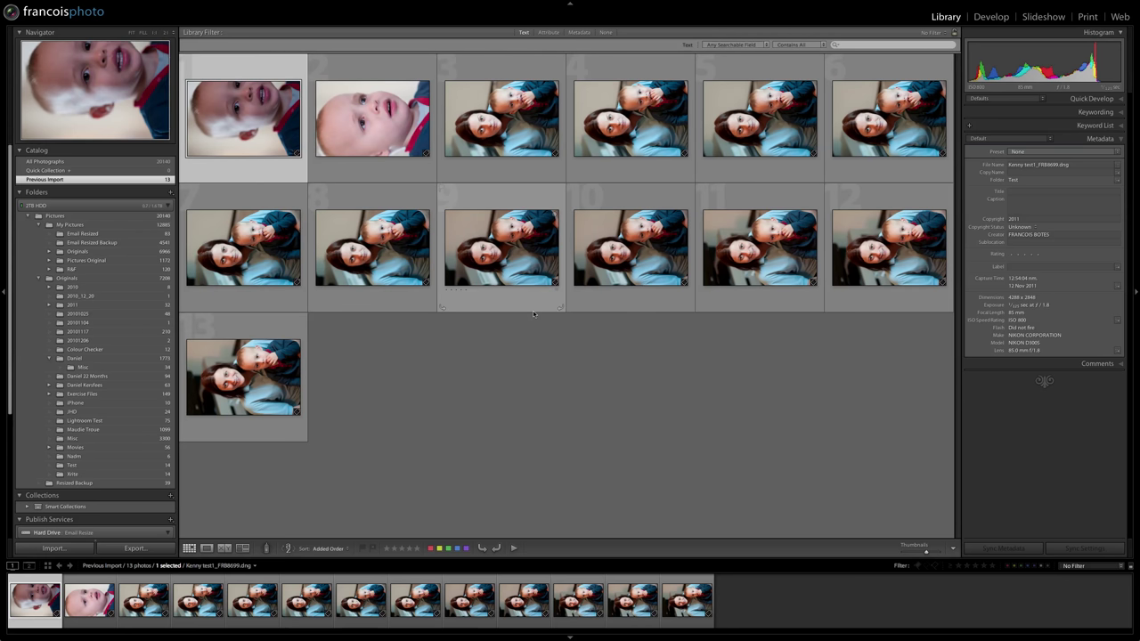
pyautogui.press('j')
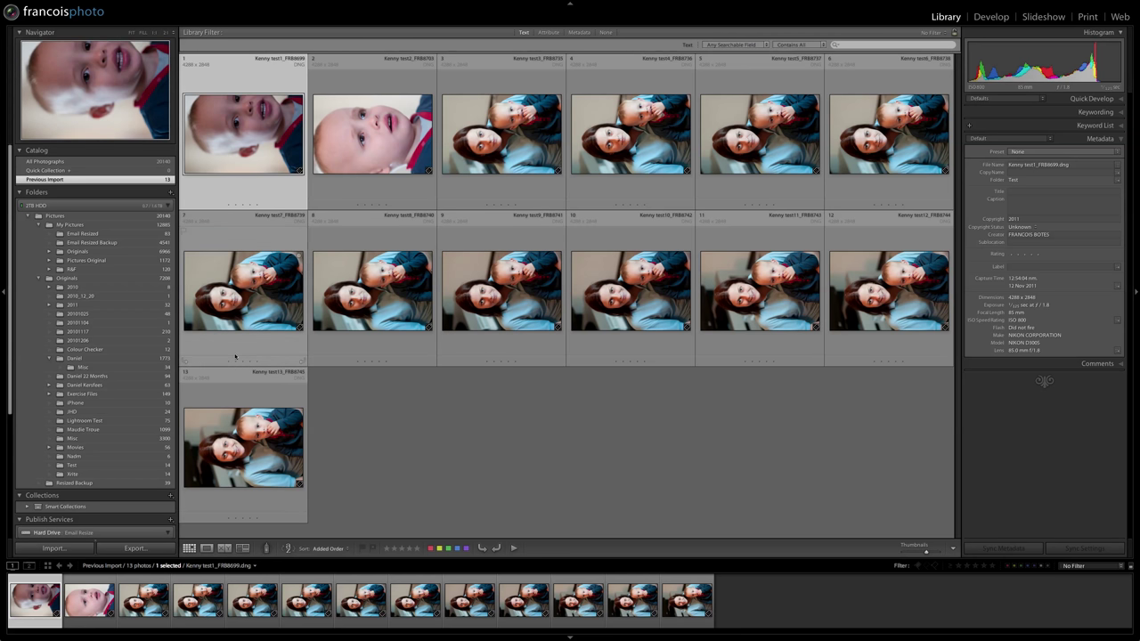
# Select all 13 photos, rotate them into portrait orientation, then deselect them
pyautogui.keyDown('shift'); pyautogui.click(259, 464); pyautogui.keyUp('shift')
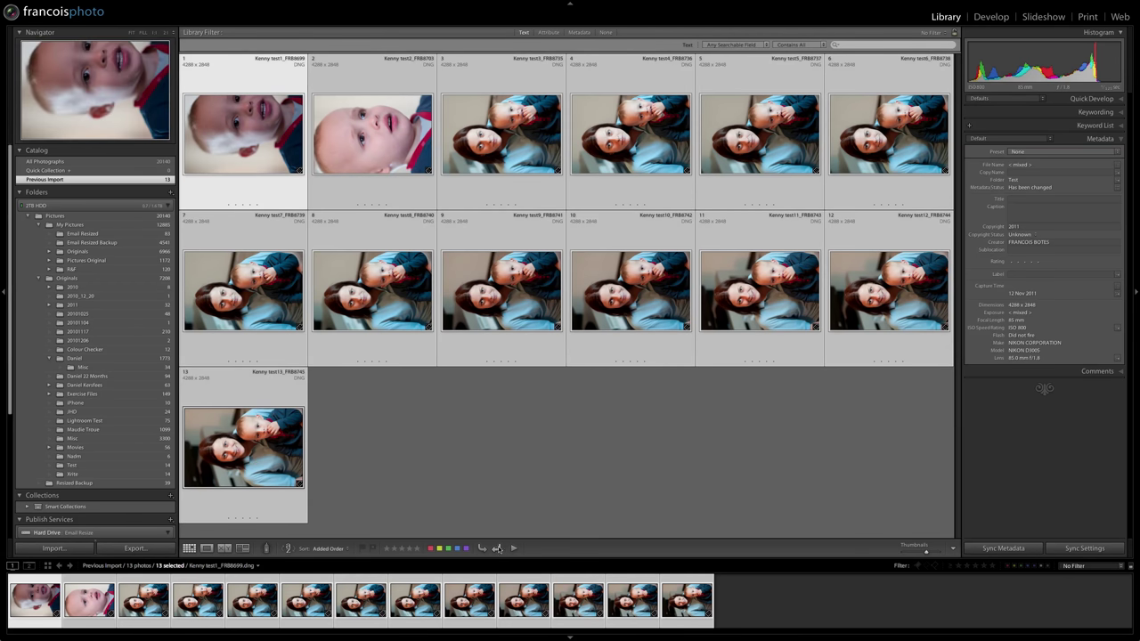
pyautogui.click(496, 549)
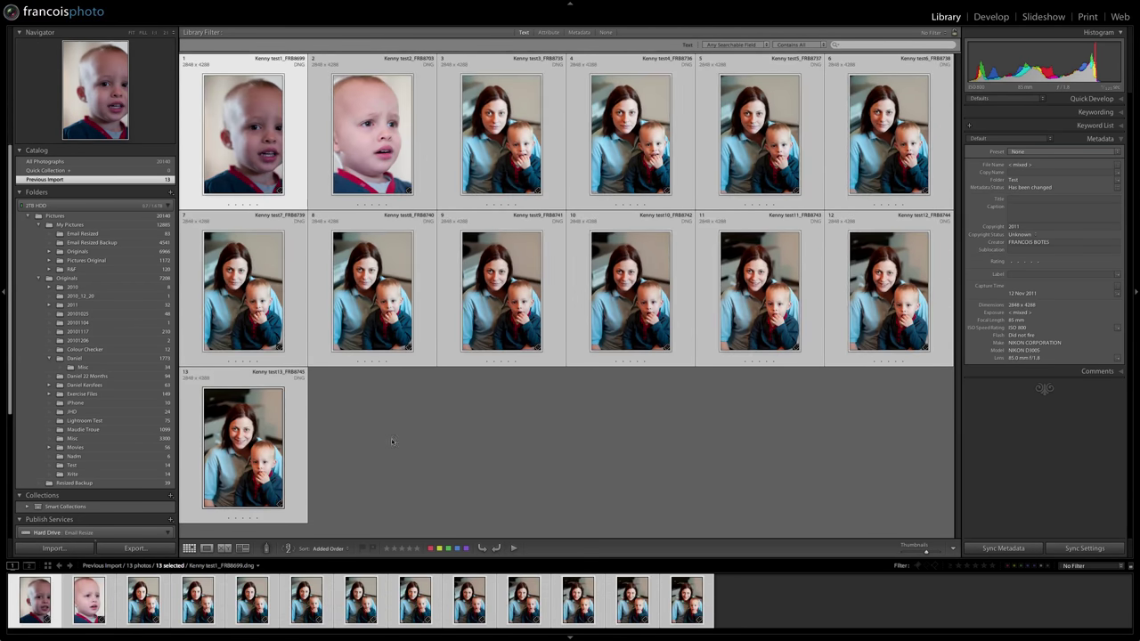
pyautogui.click(370, 441)
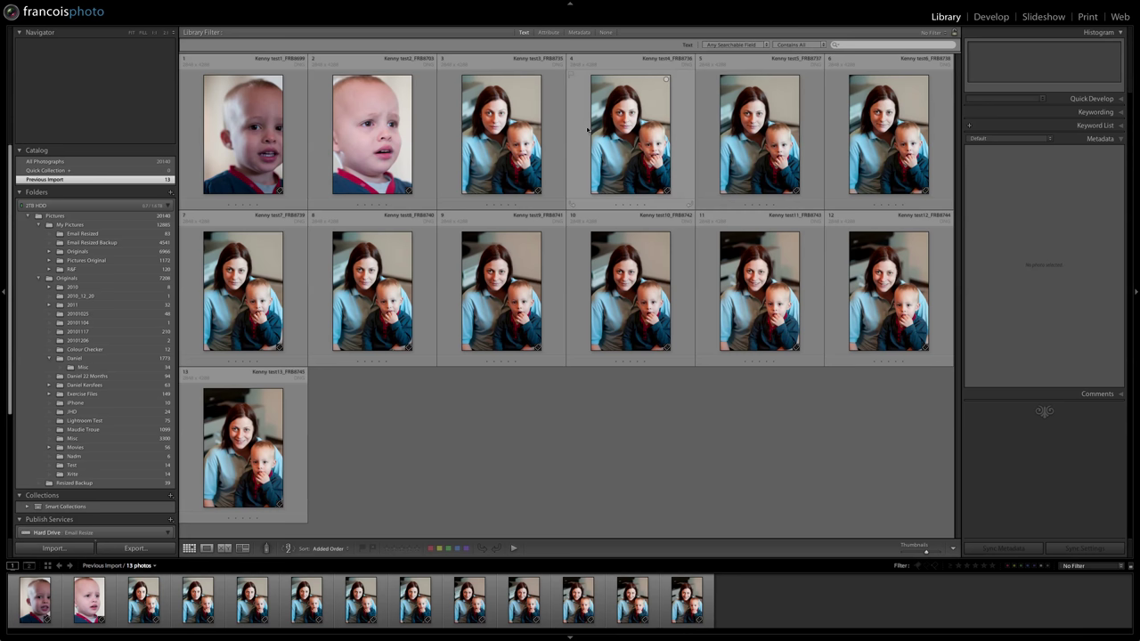